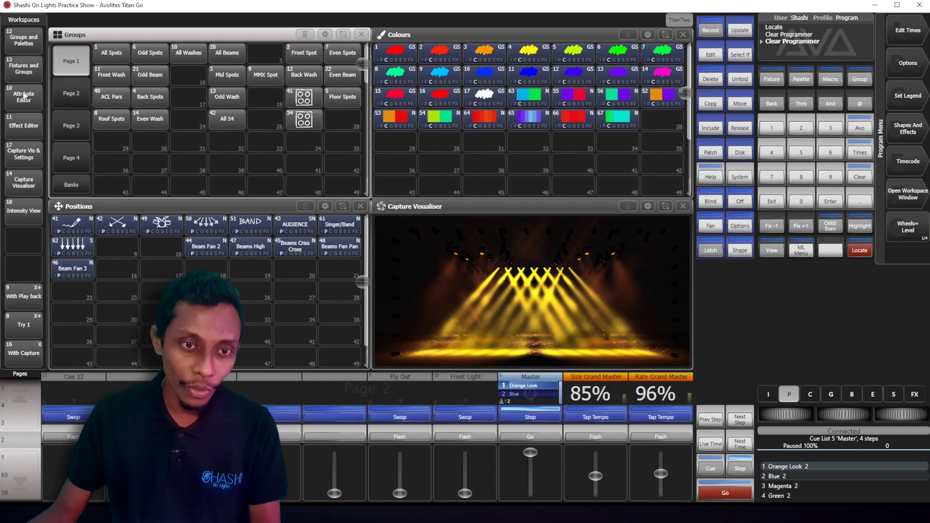
- Select the All Spots group in the Fixtures and Groups workspace and locate its fixtures, viewing the beams in the Capture visualiser
{"action": "left_click", "coordinate": [22, 73]}
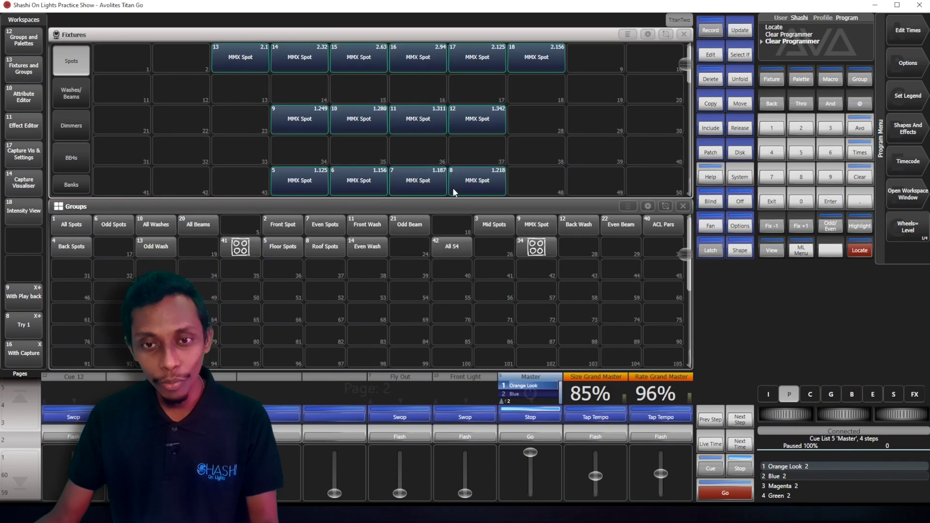
{"action": "left_click", "coordinate": [80, 227]}
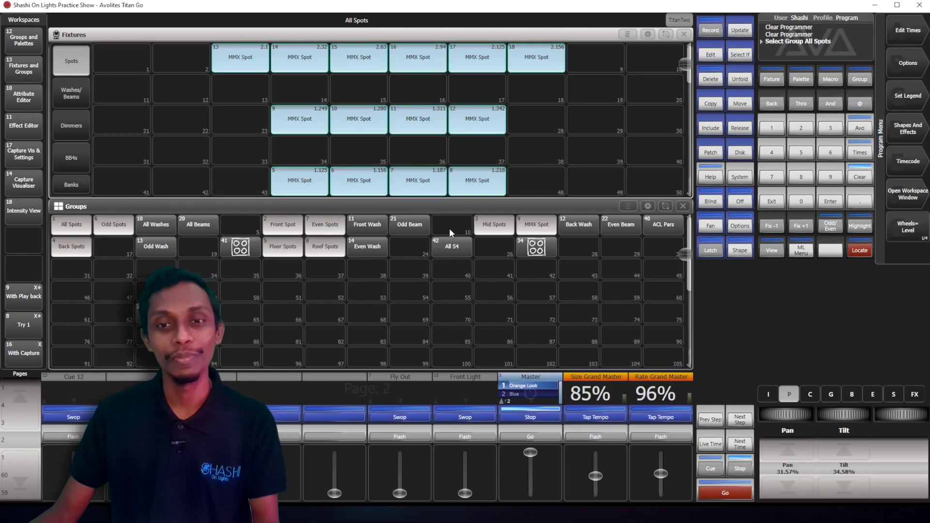
{"action": "scroll", "coordinate": [601, 86], "scroll_direction": "down", "scroll_amount": 2}
{"action": "scroll", "coordinate": [602, 87], "scroll_direction": "up", "scroll_amount": 1}
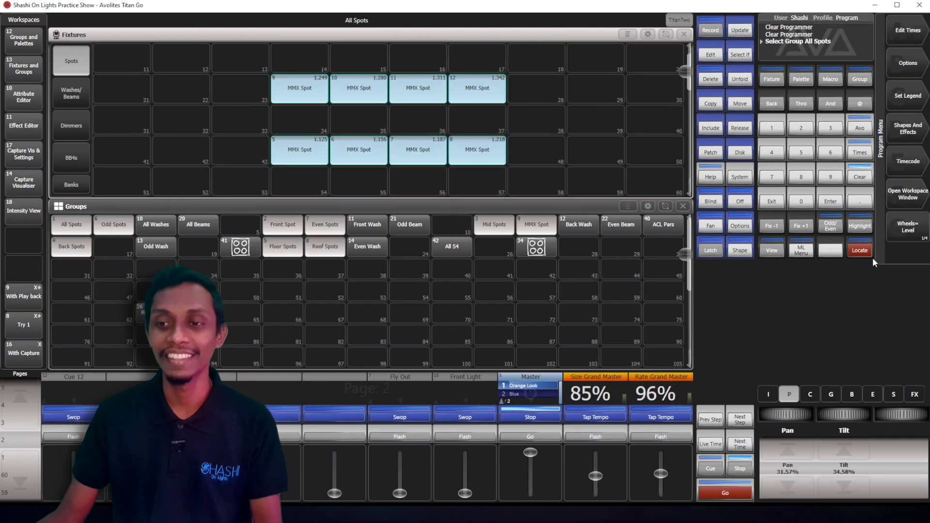
{"action": "left_click", "coordinate": [860, 250]}
{"action": "key", "text": "F1"}
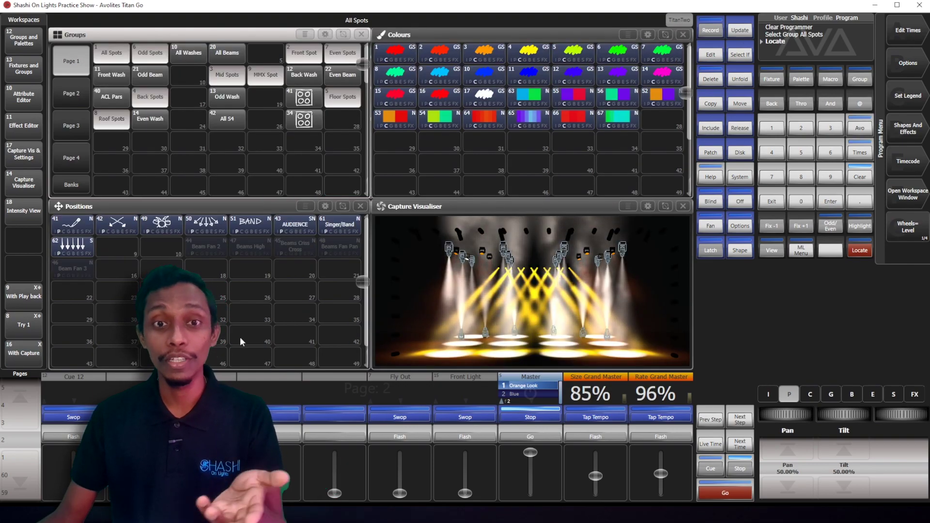
- Select and locate the All Washes group, and clear the programmer
{"action": "left_click", "coordinate": [185, 53]}
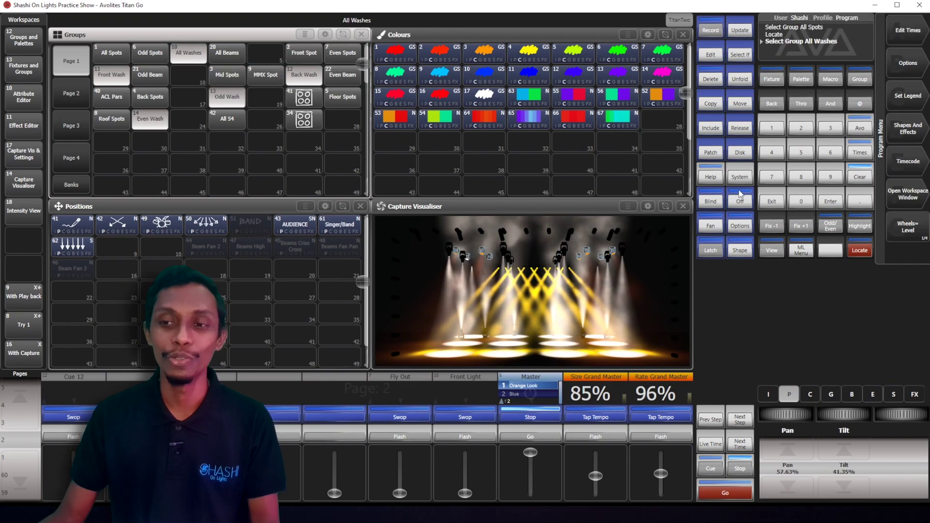
{"action": "left_click", "coordinate": [859, 250]}
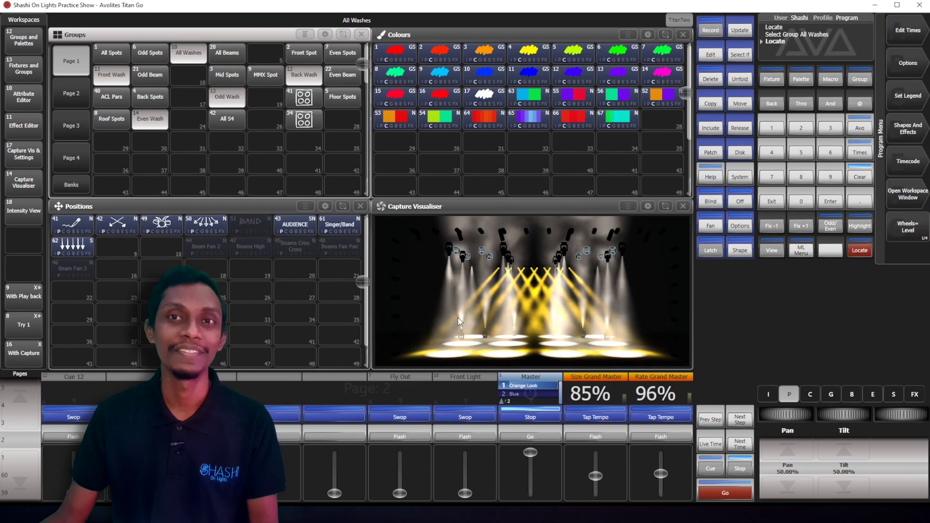
{"action": "left_click", "coordinate": [860, 177]}
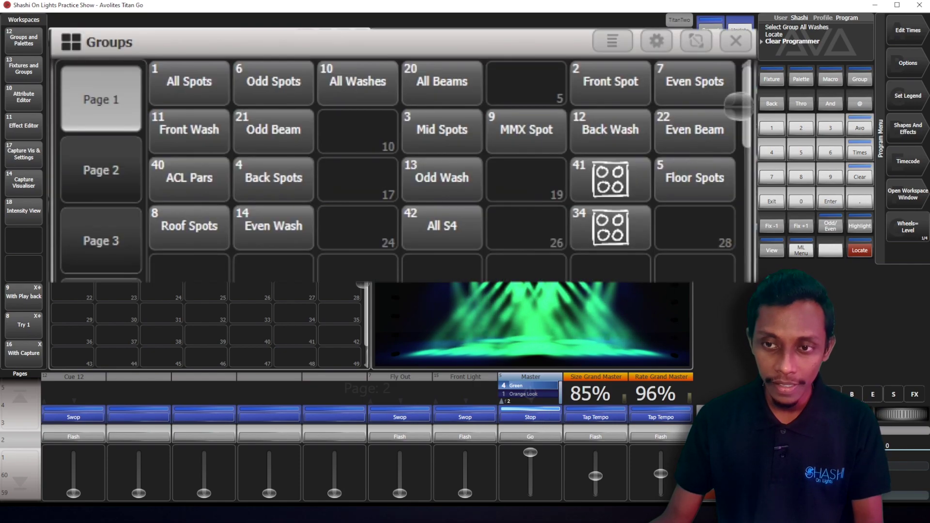
- Copy the All Spots group onto the empty playback fader beside Cue 12
{"action": "left_click", "coordinate": [711, 103]}
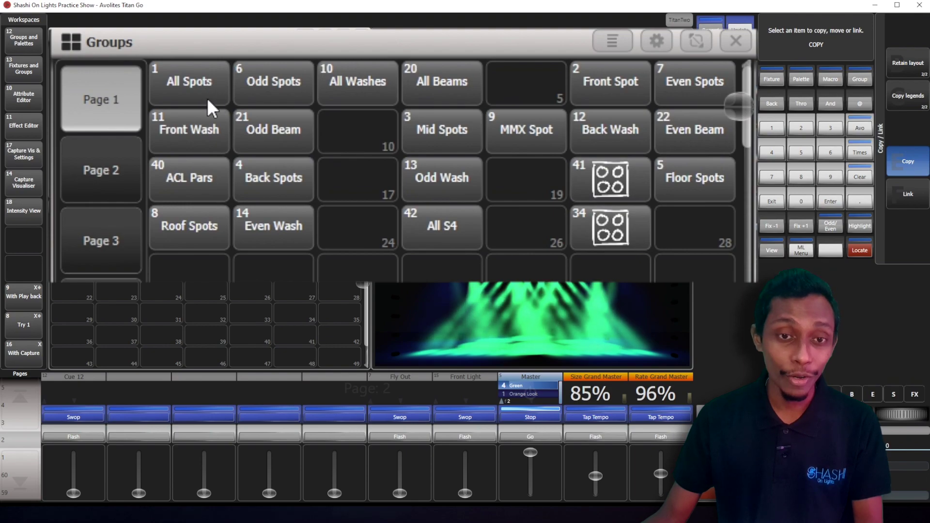
{"action": "left_click", "coordinate": [196, 89]}
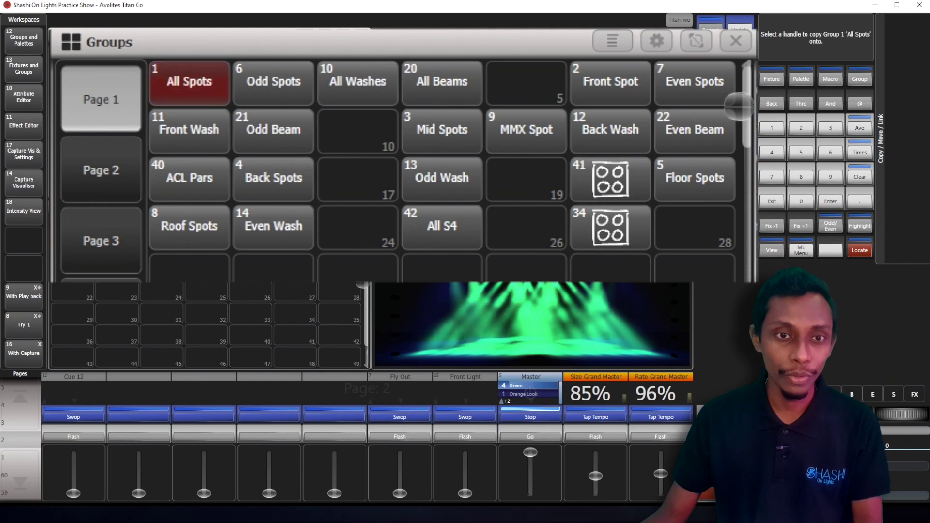
{"action": "left_click", "coordinate": [151, 417]}
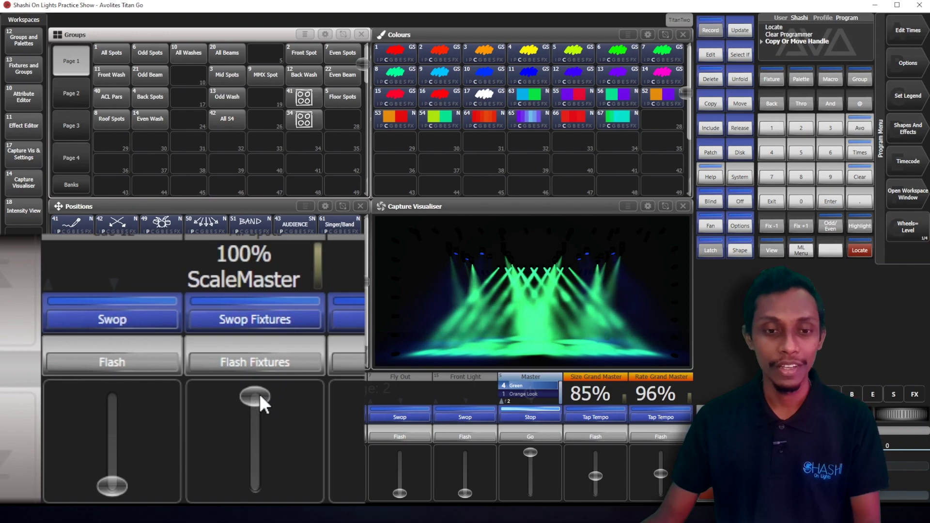
- Test the All Spots scale master by fading it repeatedly between 0% and 100%, finishing at 100%
{"action": "left_click_drag", "start_coordinate": [260, 393], "coordinate": [257, 440]}
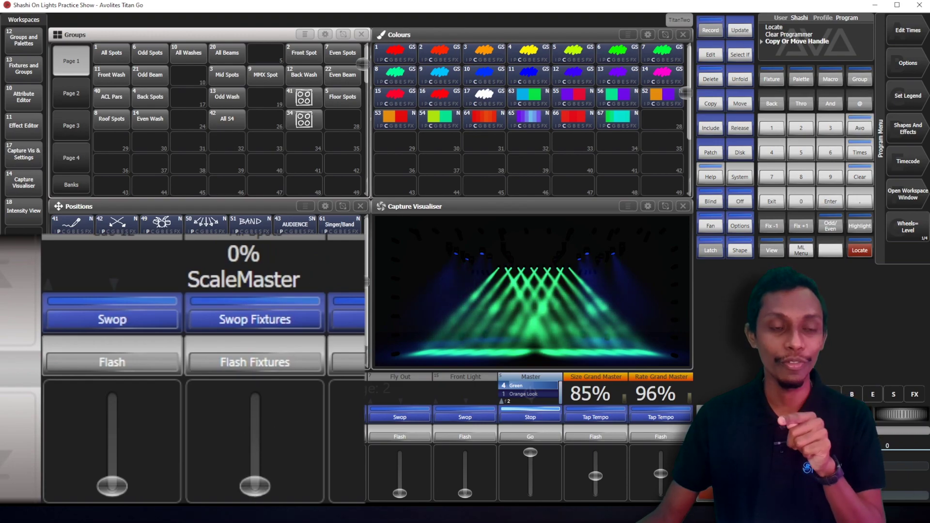
{"action": "left_click_drag", "start_coordinate": [255, 485], "coordinate": [255, 461]}
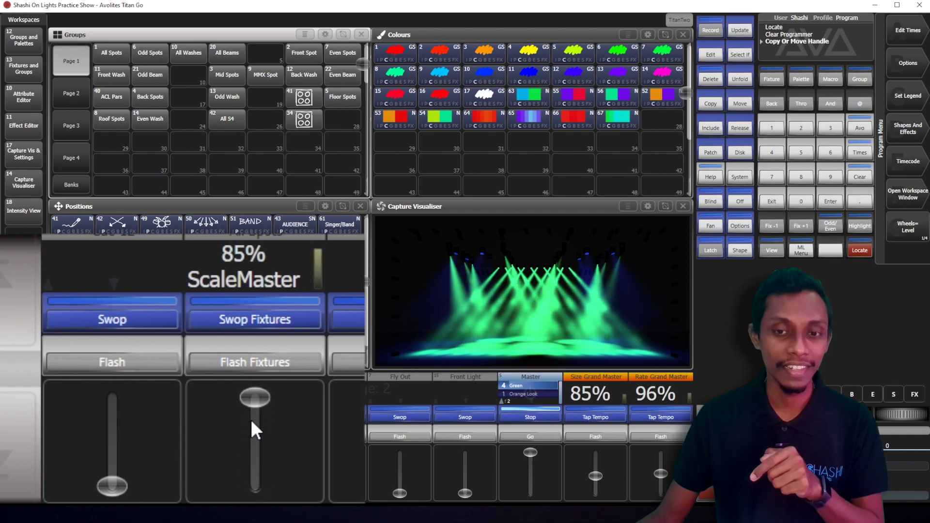
{"action": "left_click_drag", "start_coordinate": [259, 385], "coordinate": [250, 446]}
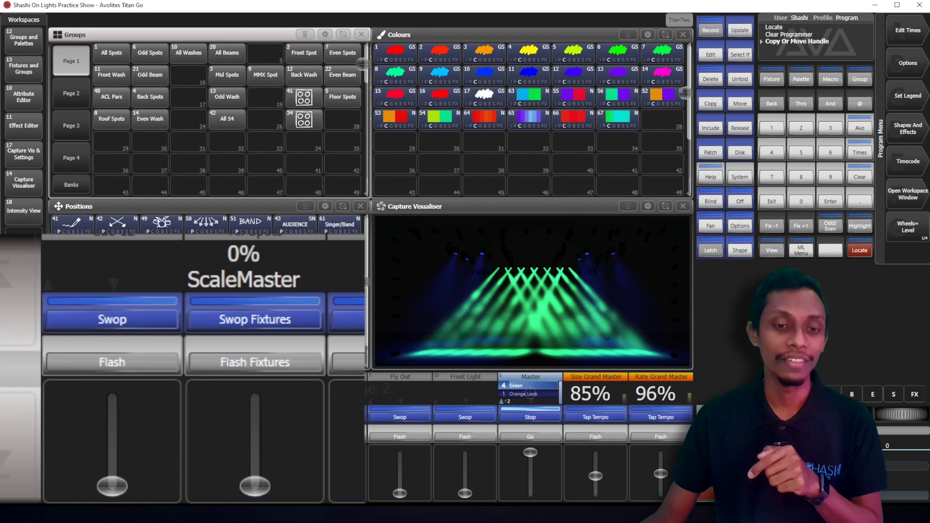
{"action": "left_click_drag", "start_coordinate": [255, 485], "coordinate": [255, 439]}
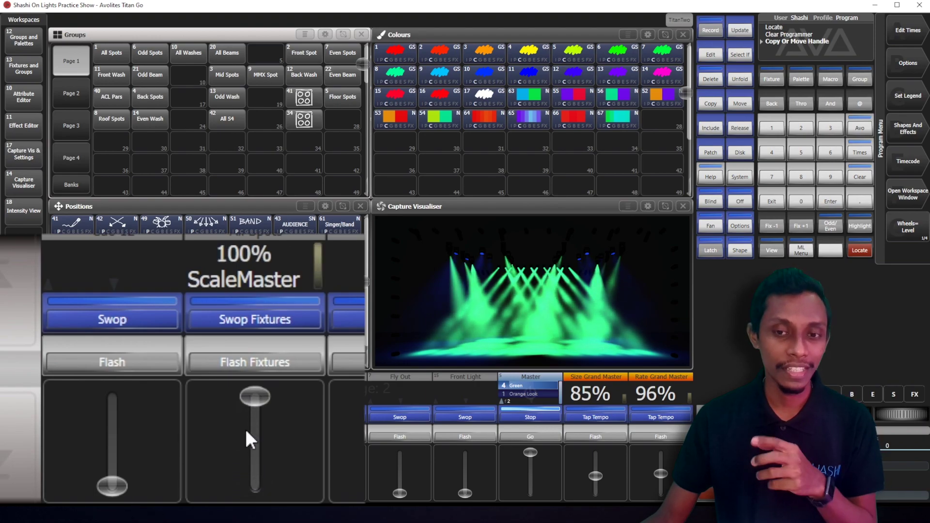
{"action": "left_click_drag", "start_coordinate": [249, 393], "coordinate": [260, 418]}
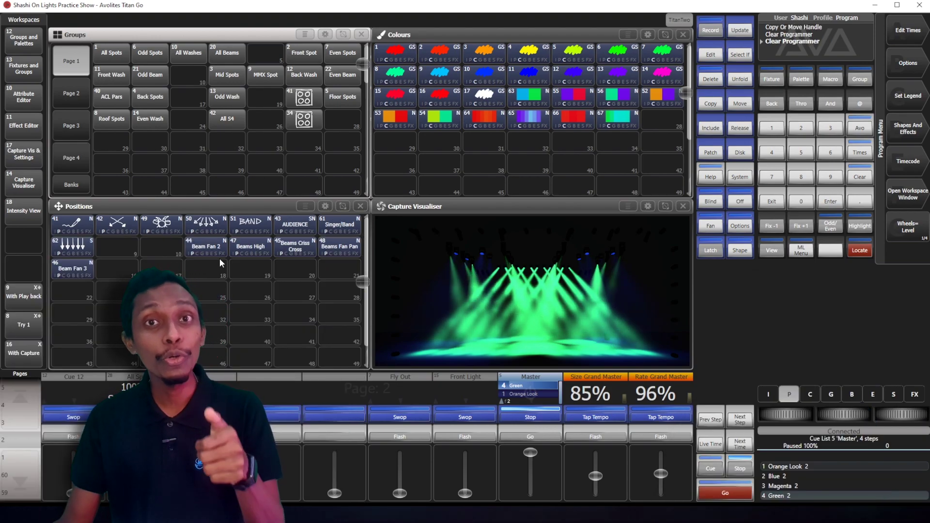
- Select floor MMX Spots 13 to 18 in the Fixtures and Groups workspace, leaving out fixtures 14 and 17
{"action": "left_click", "coordinate": [30, 72]}
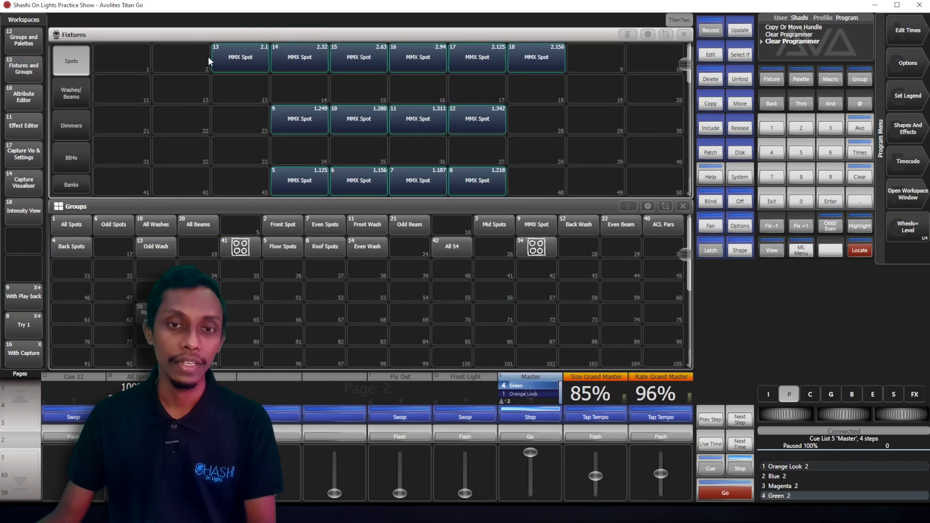
{"action": "scroll", "coordinate": [190, 69], "scroll_direction": "down", "scroll_amount": 2}
{"action": "scroll", "coordinate": [190, 69], "scroll_direction": "up", "scroll_amount": 2}
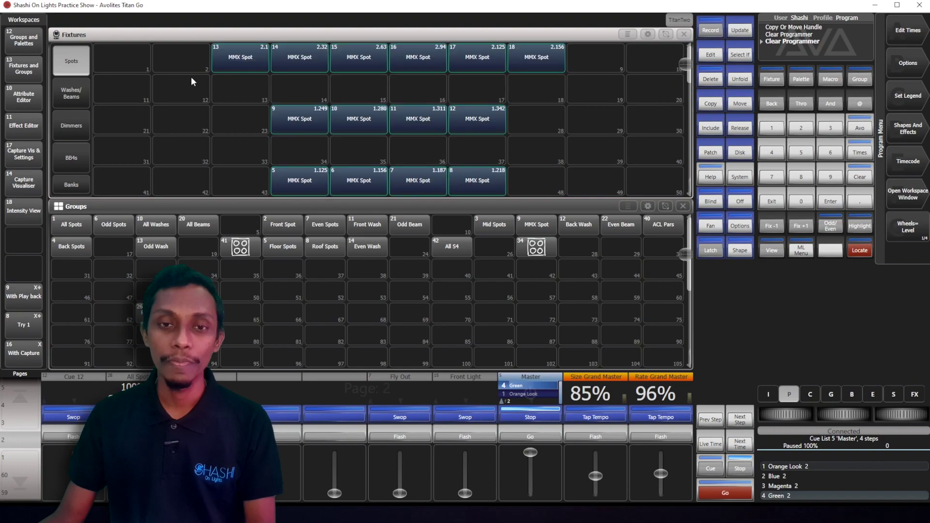
{"action": "left_click_drag", "start_coordinate": [190, 56], "coordinate": [534, 55]}
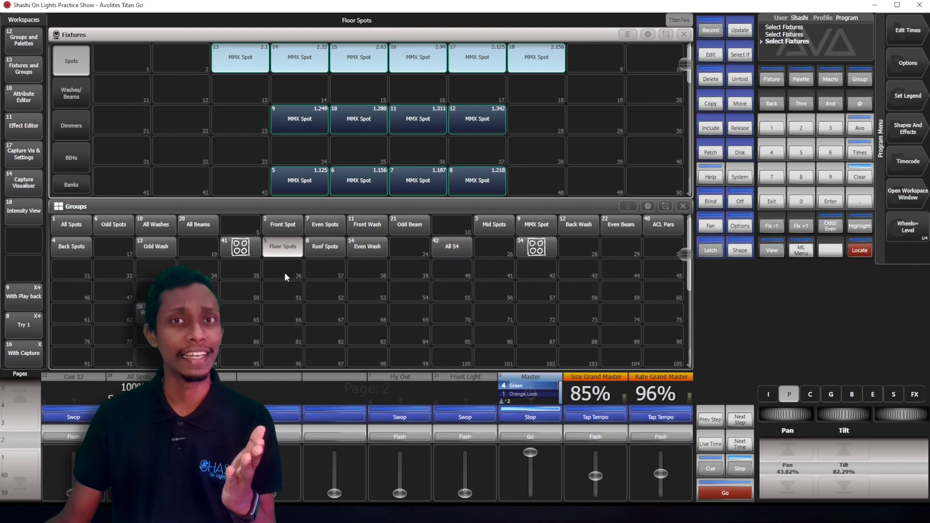
{"action": "left_click", "coordinate": [285, 71]}
{"action": "left_click", "coordinate": [482, 65]}
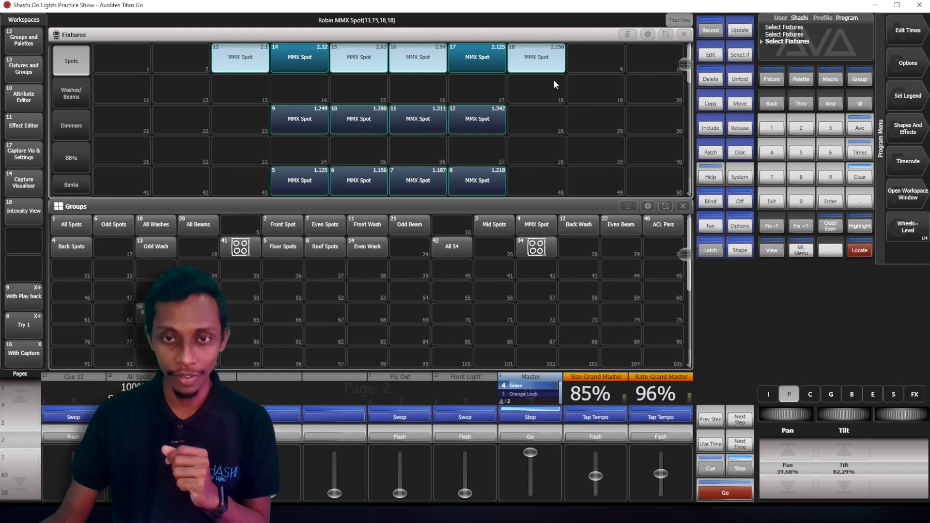
- Quick-record the selected spots as a group without a custom legend in the slot below Floor Spots, and delete that group
{"action": "left_click", "coordinate": [286, 272]}
{"action": "left_click", "coordinate": [287, 272]}
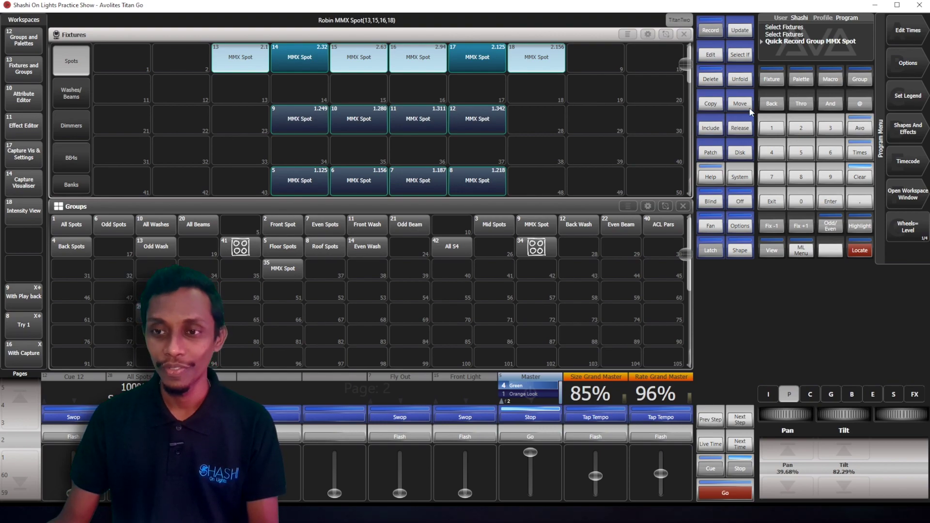
{"action": "left_click", "coordinate": [710, 78]}
{"action": "left_click", "coordinate": [283, 268]}
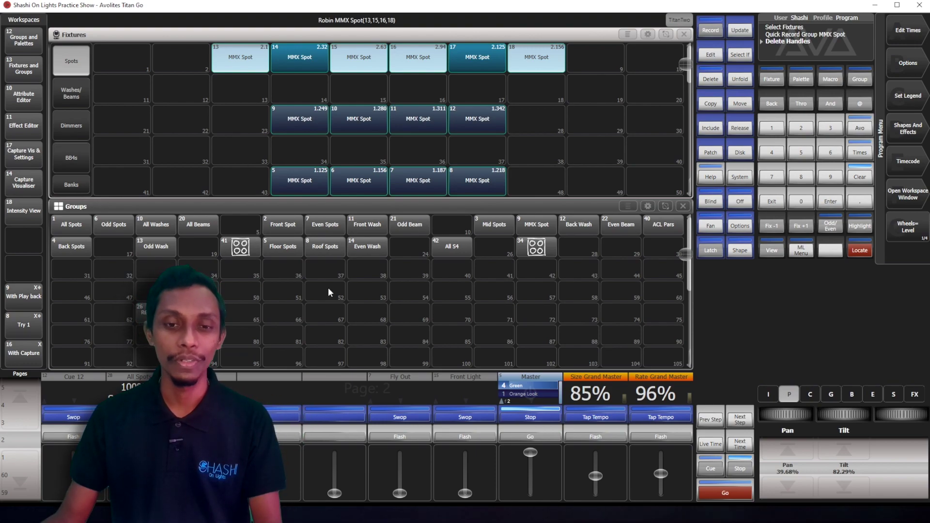
- Record the selected spots as a group with the legend 4 Floor Spots in the empty slot below Floor Spots
{"action": "left_click", "coordinate": [283, 272]}
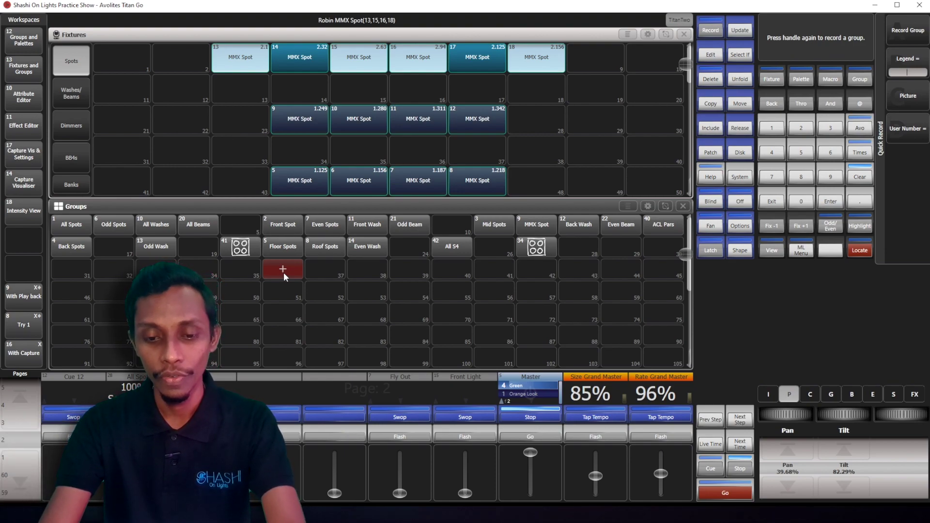
{"action": "type", "text": "4 F"}
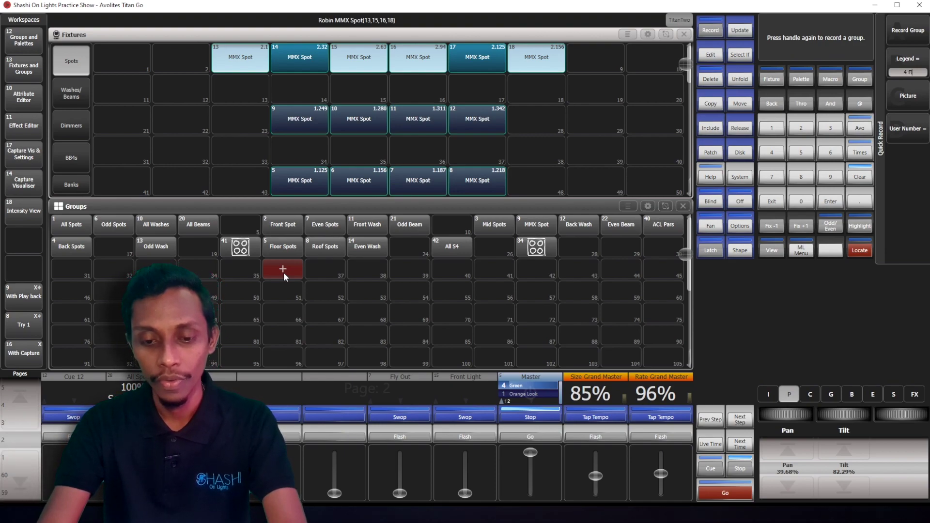
{"action": "type", "text": "loor Spots"}
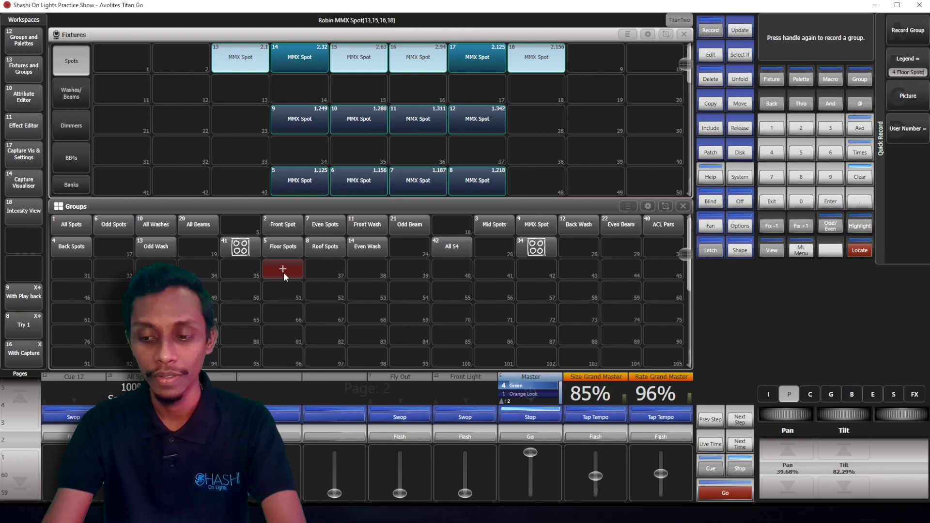
{"action": "left_click", "coordinate": [283, 272]}
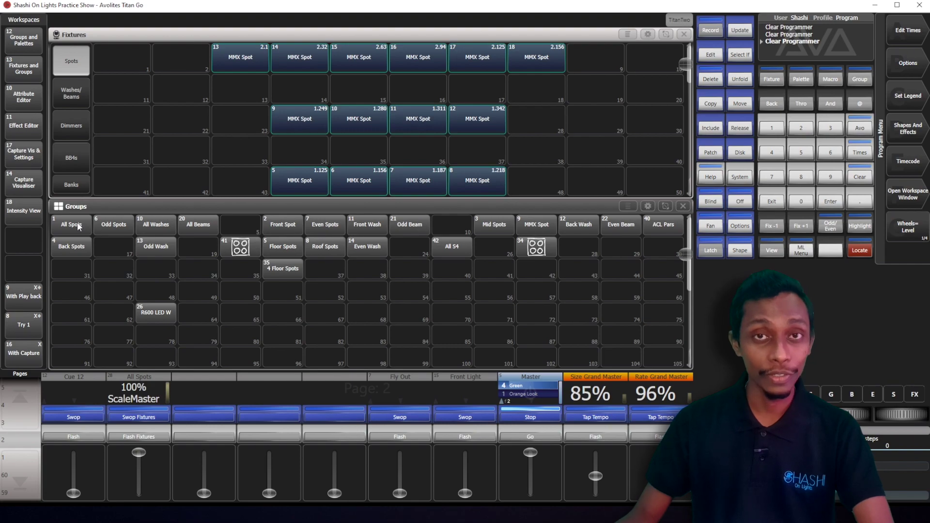
- Select the All Spots group and open it in the Layout Editor to examine how its fixtures are arranged
{"action": "left_click", "coordinate": [77, 226]}
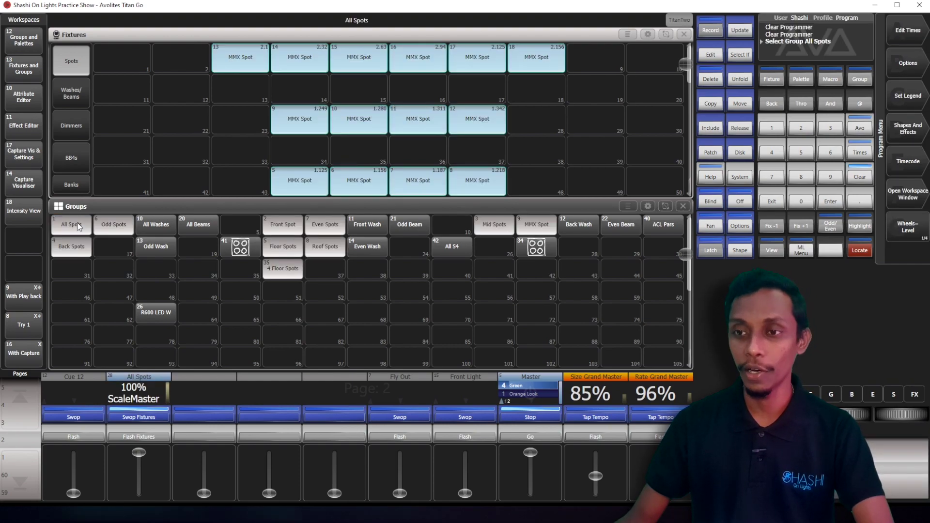
{"action": "left_click", "coordinate": [861, 80]}
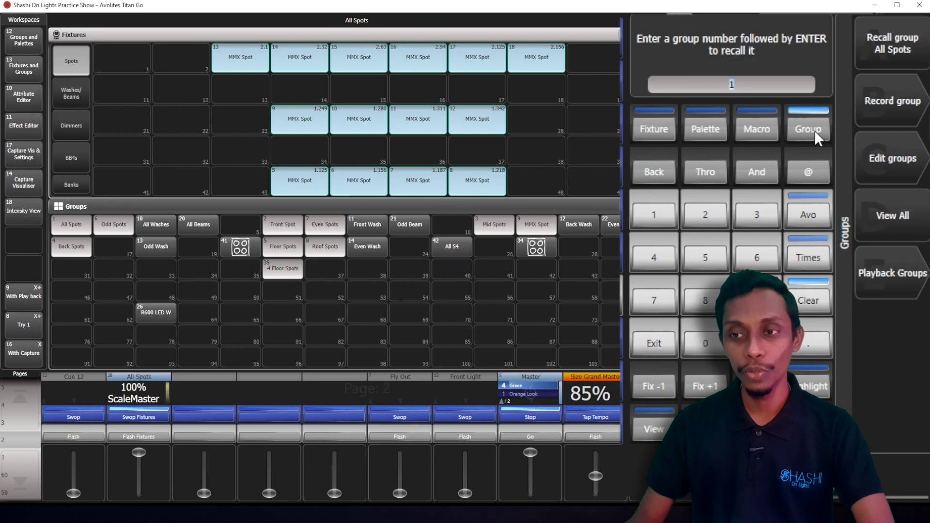
{"action": "left_click", "coordinate": [888, 150]}
{"action": "left_click", "coordinate": [879, 282]}
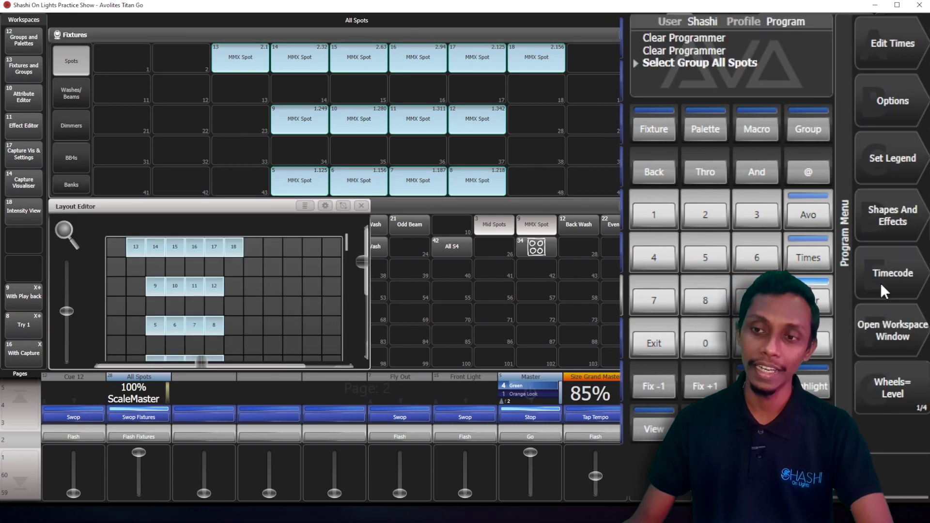
{"action": "left_click_drag", "start_coordinate": [365, 260], "coordinate": [364, 275]}
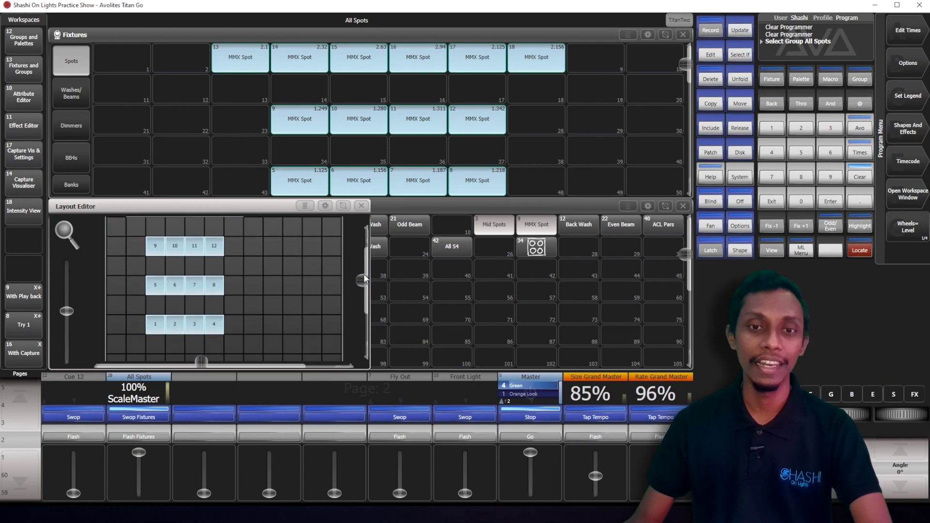
{"action": "left_click_drag", "start_coordinate": [364, 276], "coordinate": [360, 269]}
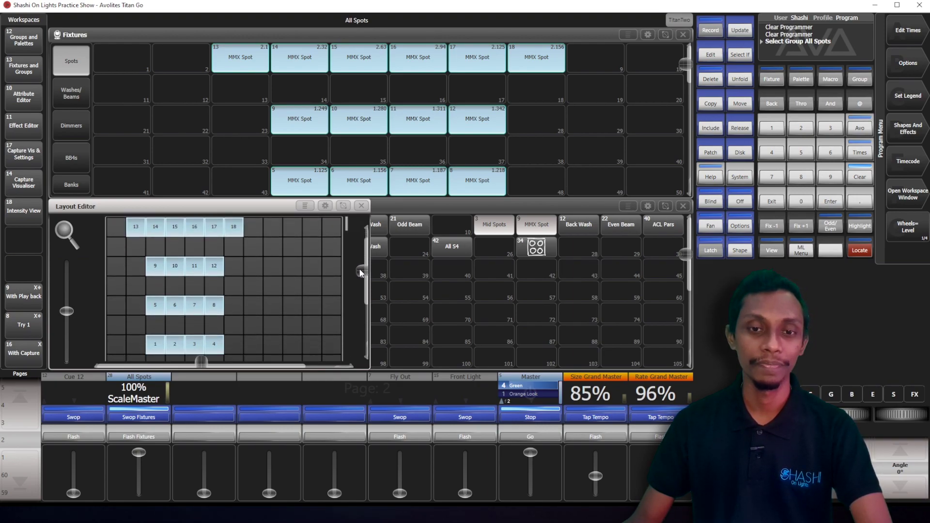
- Switch to the With Capture workspace and open the All Spots layout there to compare its fixture rows with the visualiser
{"action": "left_click", "coordinate": [29, 359]}
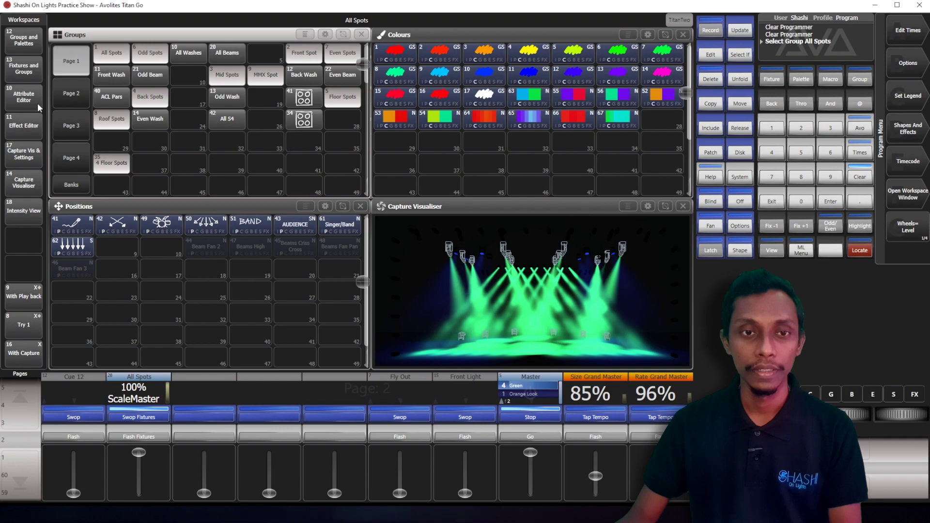
{"action": "left_click", "coordinate": [855, 79]}
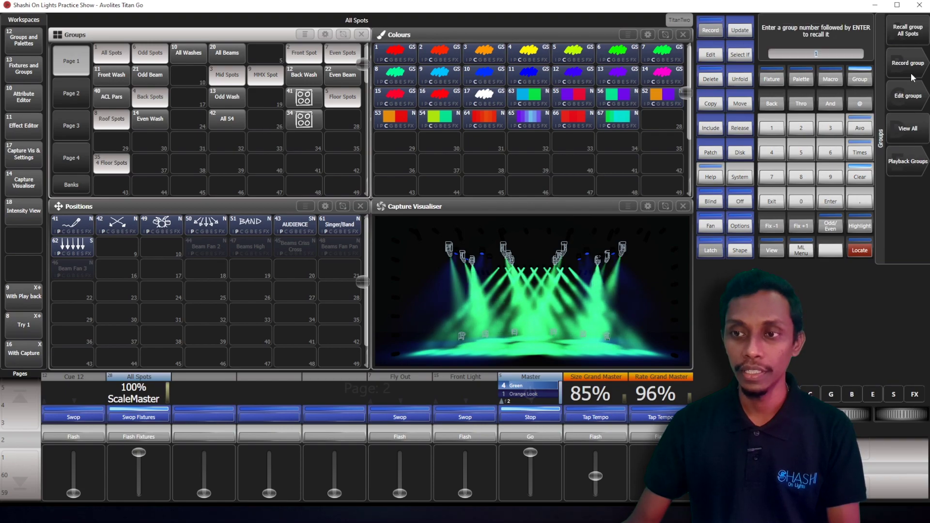
{"action": "left_click", "coordinate": [915, 158]}
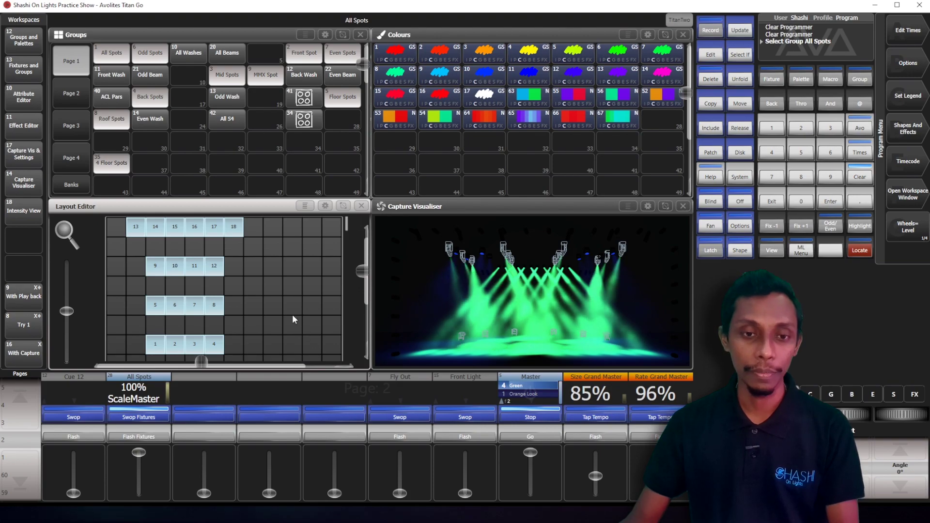
{"action": "scroll", "coordinate": [365, 270], "scroll_direction": "down", "scroll_amount": 3}
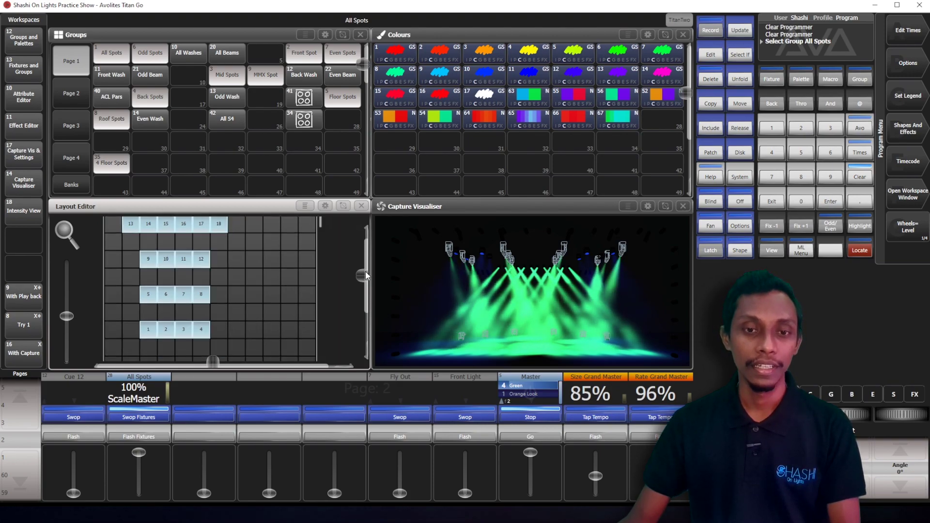
{"action": "left_click_drag", "start_coordinate": [366, 264], "coordinate": [364, 267]}
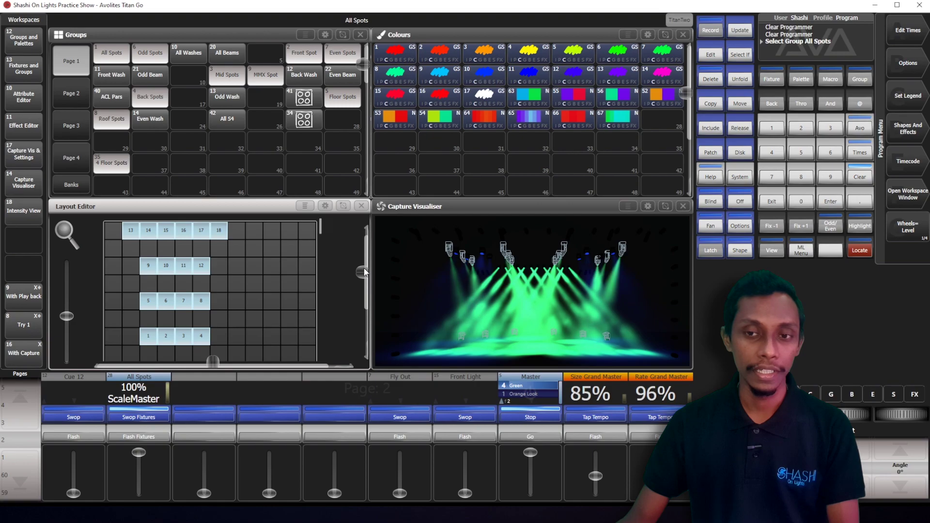
- Turn on Highlight, deselect all spots in the layout, and select spots 13 to 18 one by one to compare them with the visualiser
{"action": "left_click", "coordinate": [858, 225]}
{"action": "left_click_drag", "start_coordinate": [114, 231], "coordinate": [278, 337]}
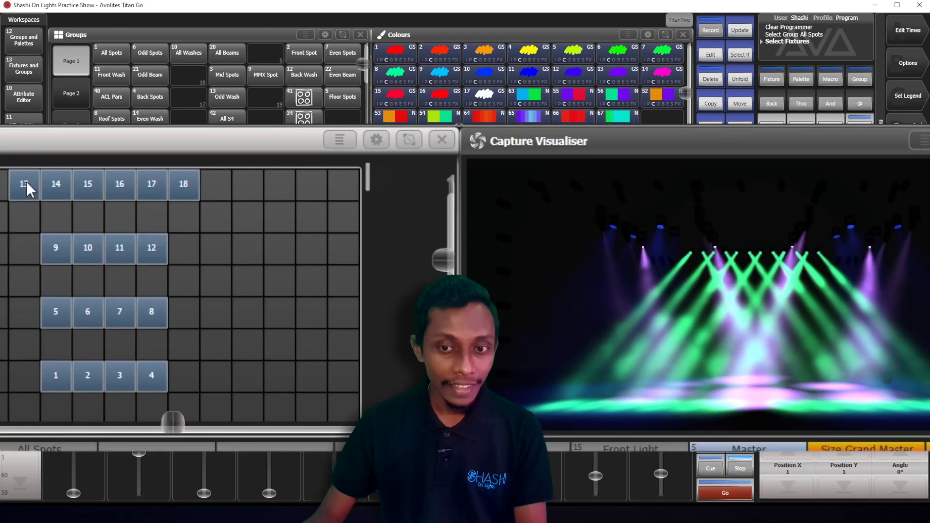
{"action": "left_click", "coordinate": [132, 229]}
{"action": "left_click", "coordinate": [144, 229]}
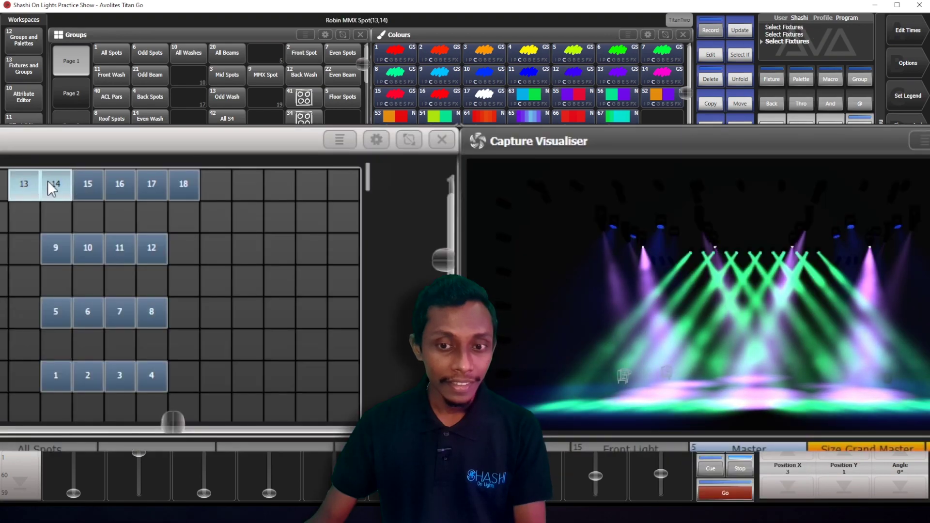
{"action": "left_click", "coordinate": [85, 189]}
{"action": "left_click", "coordinate": [127, 191]}
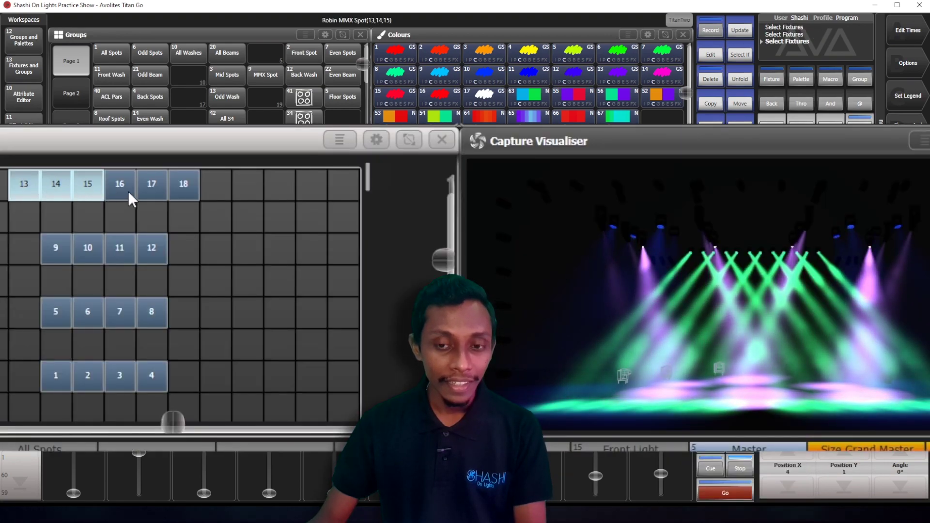
{"action": "left_click", "coordinate": [176, 190]}
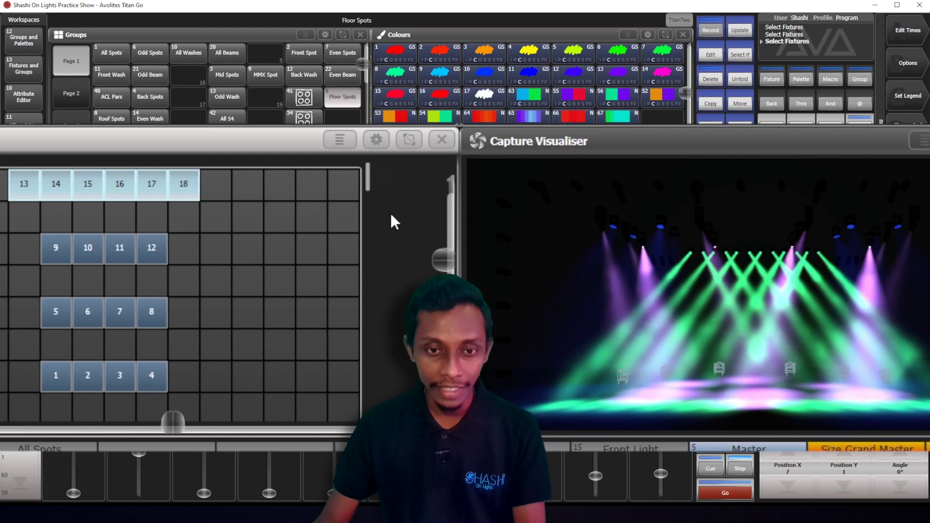
- Deselect spots 13 to 18 and select spots 9 to 12 in turn to identify that row in the visualiser
{"action": "left_click", "coordinate": [235, 181]}
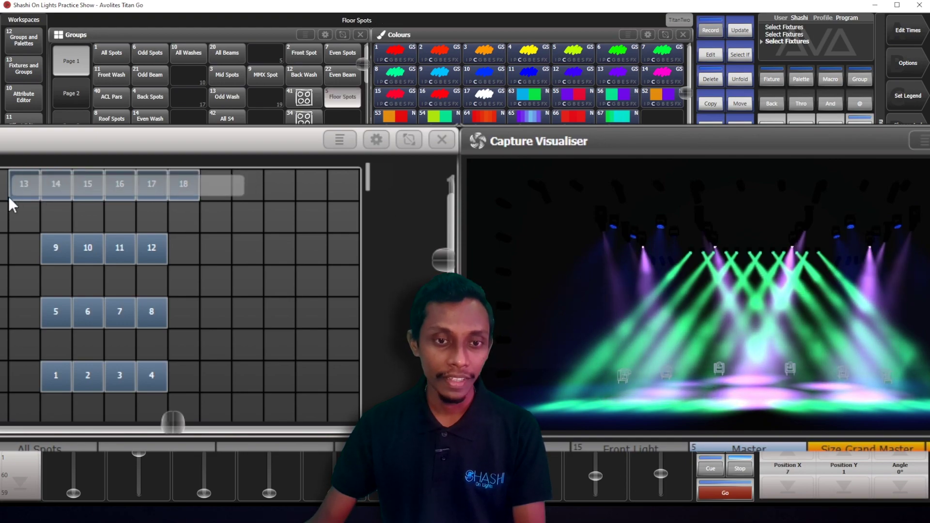
{"action": "left_click", "coordinate": [55, 257]}
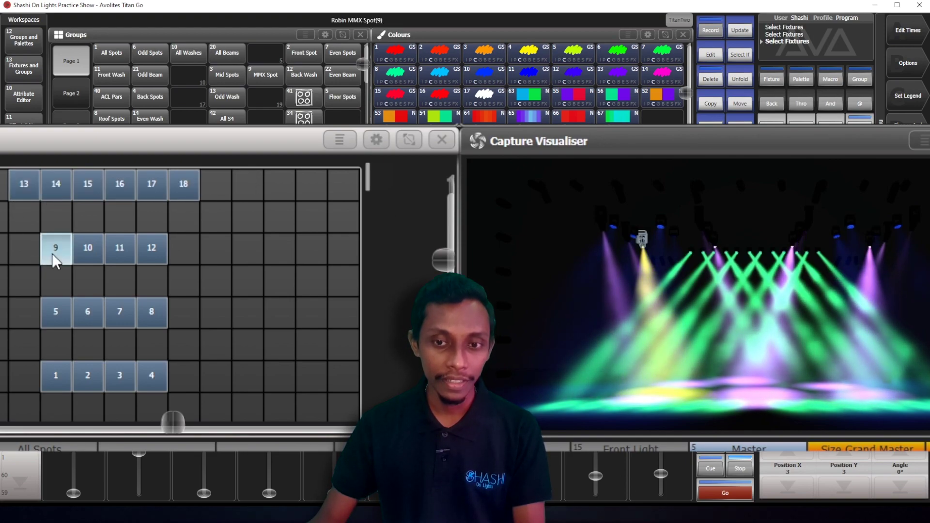
{"action": "left_click", "coordinate": [92, 259]}
{"action": "left_click", "coordinate": [116, 255]}
{"action": "left_click", "coordinate": [148, 261]}
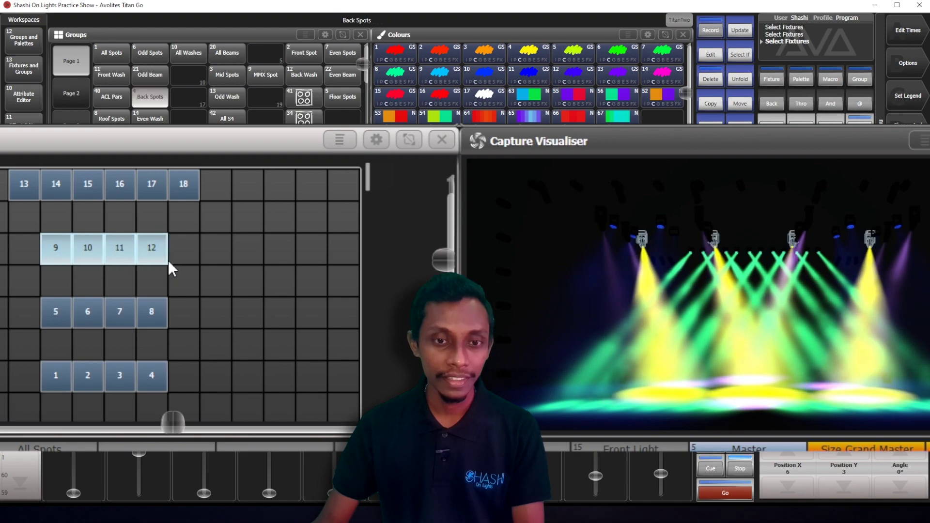
- Add spots 5 to 8 and then spots 1 to 4 to the selection to match both rows with the visualiser
{"action": "left_click", "coordinate": [58, 322]}
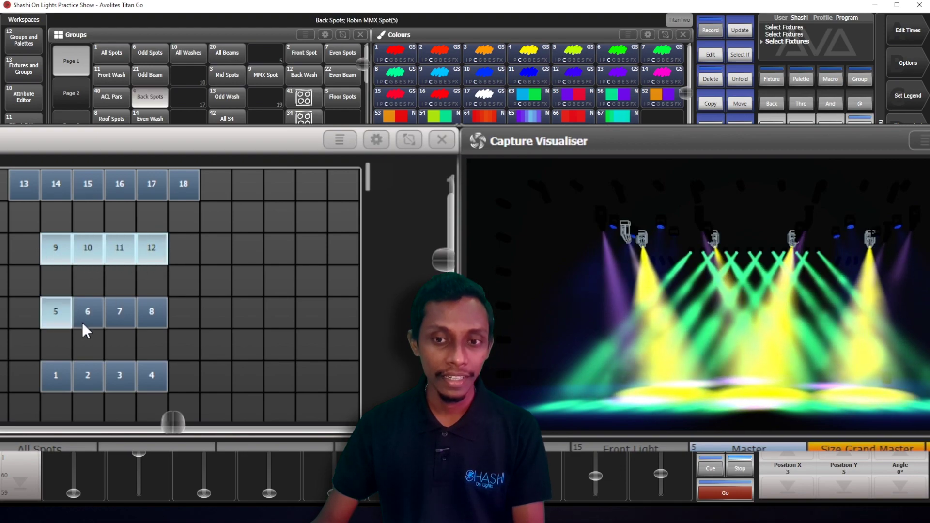
{"action": "left_click", "coordinate": [114, 328]}
{"action": "left_click", "coordinate": [88, 312]}
{"action": "left_click", "coordinate": [152, 315]}
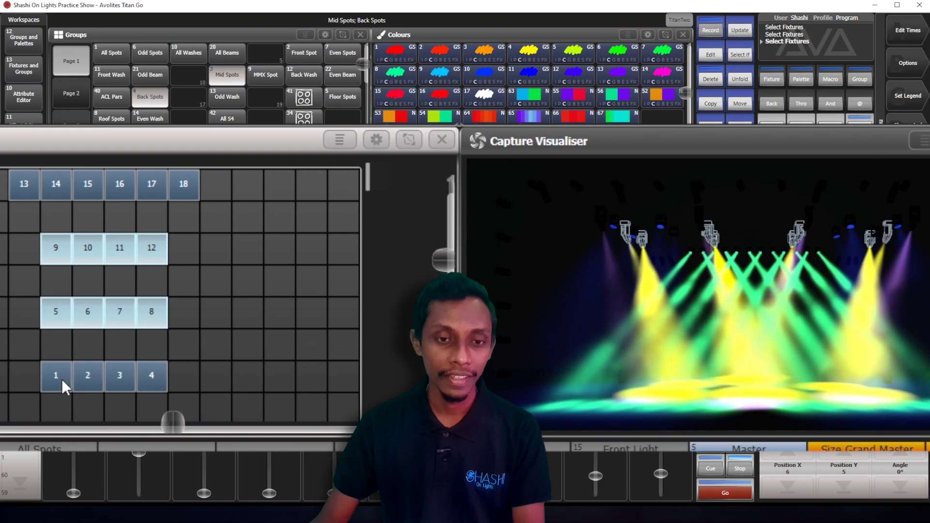
{"action": "left_click", "coordinate": [83, 379]}
{"action": "left_click", "coordinate": [117, 378]}
{"action": "left_click", "coordinate": [152, 376]}
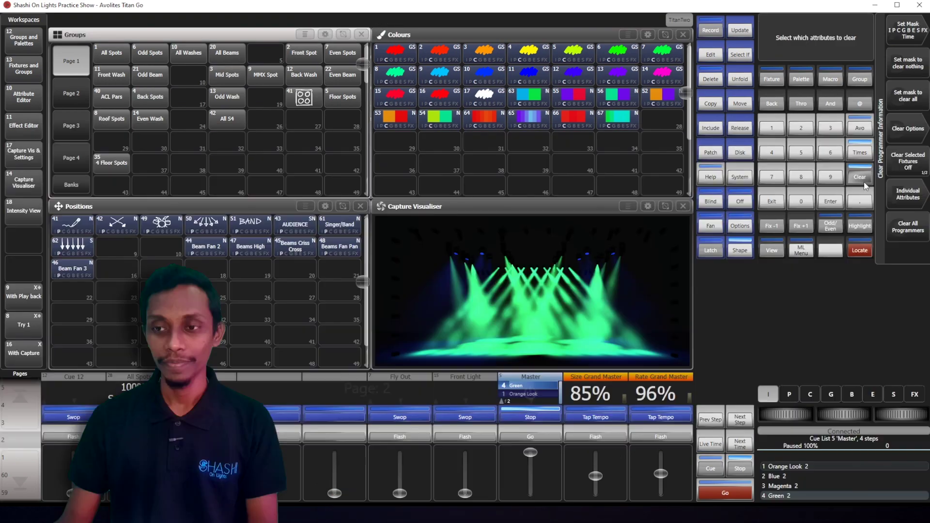
- Clear the programmer, select the dimmer group 41, and open its layout in the Layout Editor
{"action": "left_click", "coordinate": [863, 182]}
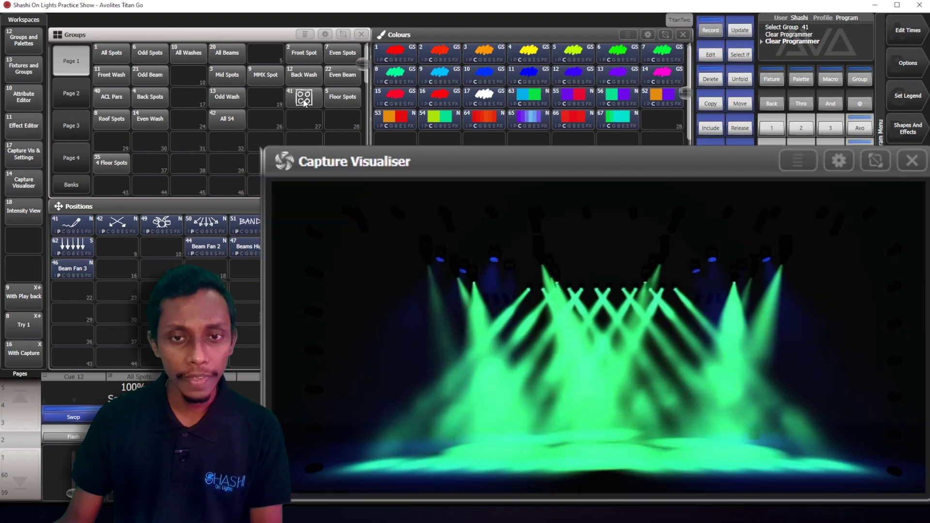
{"action": "left_click", "coordinate": [304, 99]}
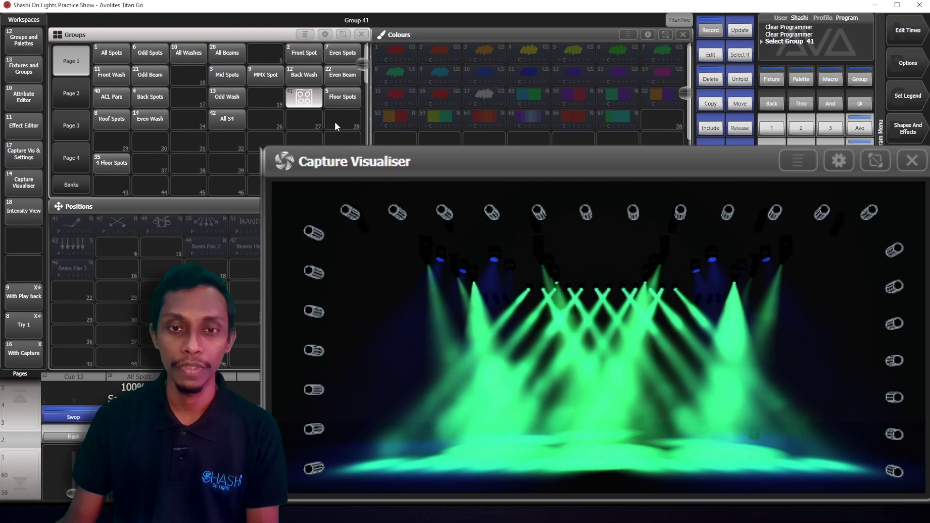
{"action": "left_click", "coordinate": [875, 160]}
{"action": "left_click", "coordinate": [860, 79]}
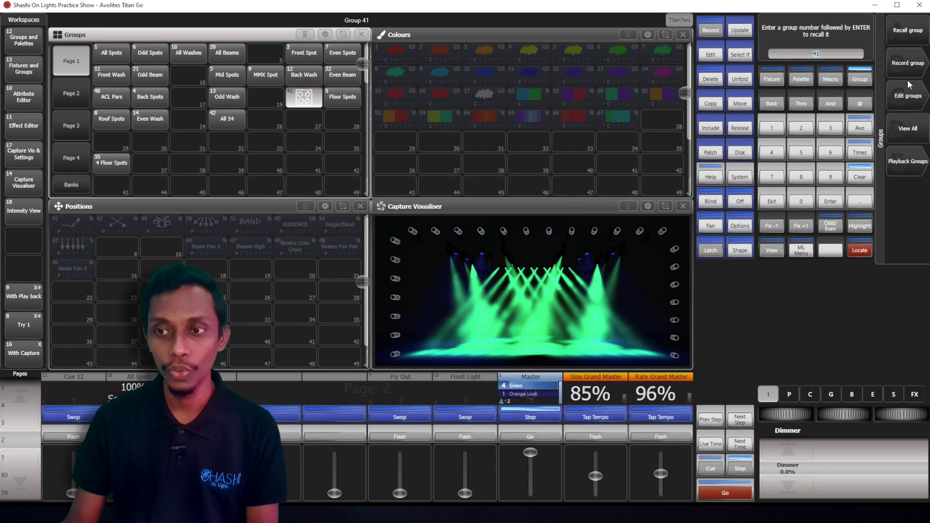
{"action": "key", "text": "Return"}
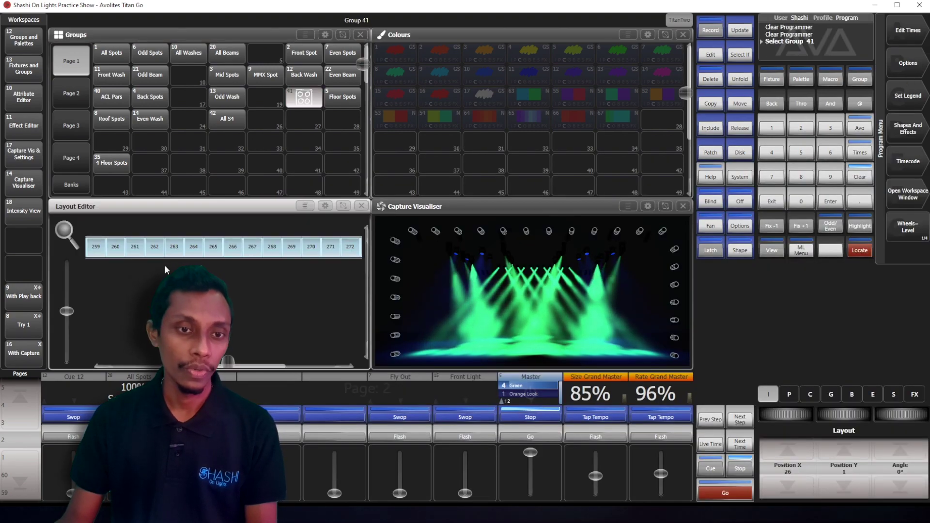
- Stack the first dimmers of group 41, starting with dimmer 249, in a vertical column at Position X 7, ending with dimmer 75 at Y 4
{"action": "scroll", "coordinate": [166, 273], "scroll_direction": "down", "scroll_amount": 5}
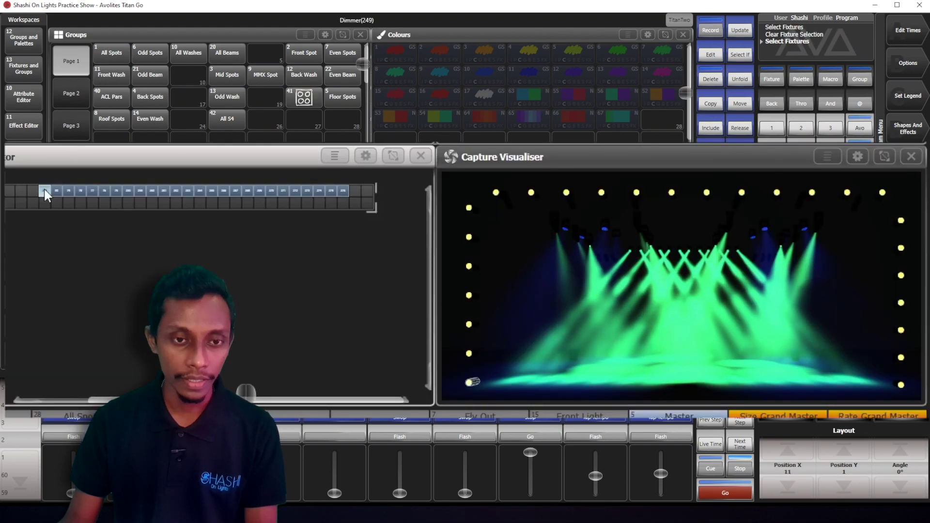
{"action": "left_click_drag", "start_coordinate": [115, 227], "coordinate": [90, 290]}
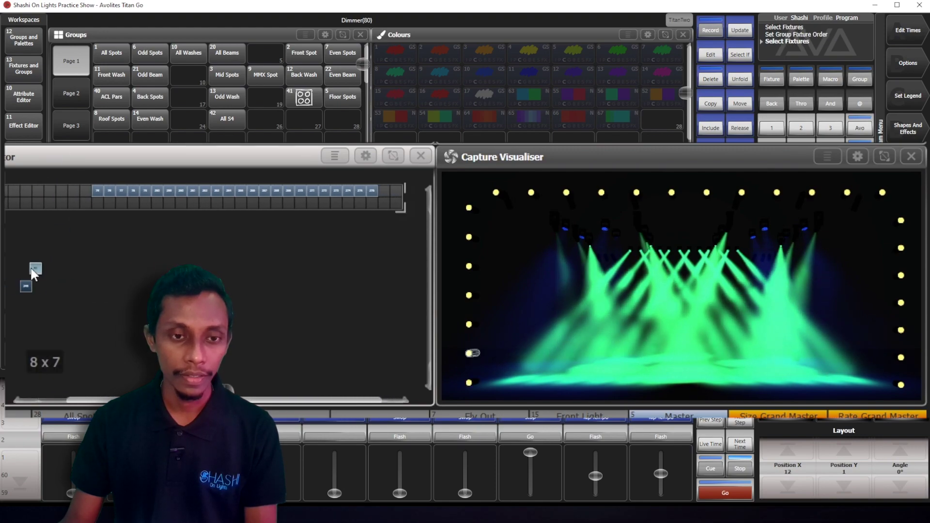
{"action": "left_click_drag", "start_coordinate": [97, 190], "coordinate": [27, 262]}
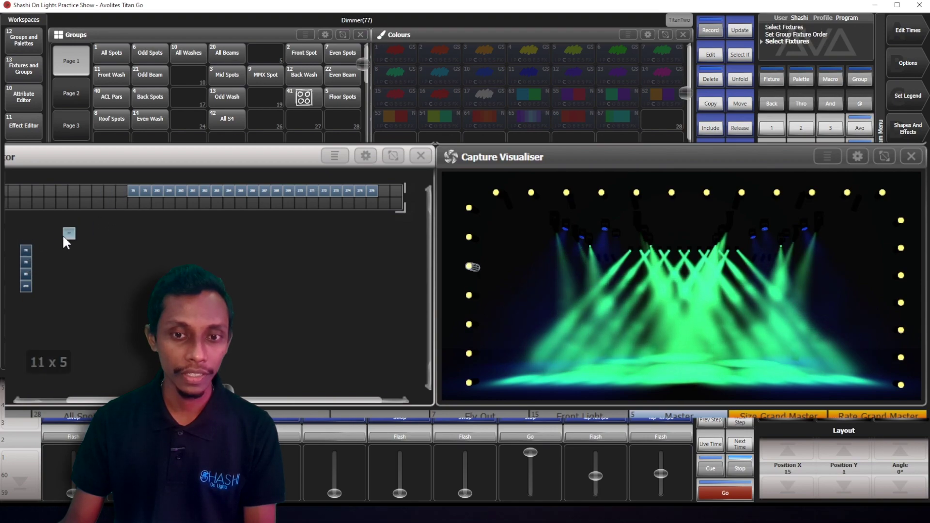
{"action": "left_click", "coordinate": [134, 193]}
{"action": "left_click", "coordinate": [146, 190]}
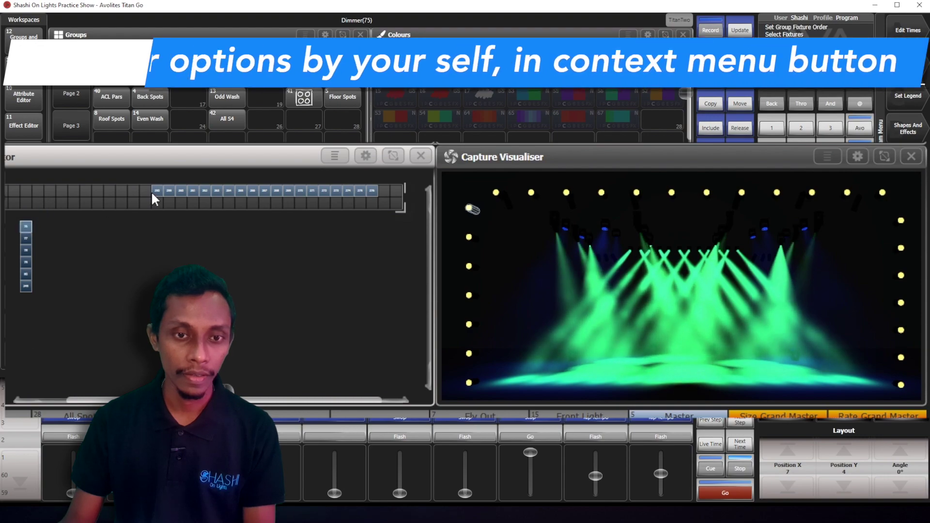
- Move the following dimmers, up to dimmer 264, into a horizontal row at Position Y 3, beside the top of the first column
{"action": "left_click", "coordinate": [156, 191]}
{"action": "left_click", "coordinate": [180, 190]}
{"action": "left_click", "coordinate": [193, 190]}
{"action": "left_click", "coordinate": [216, 189]}
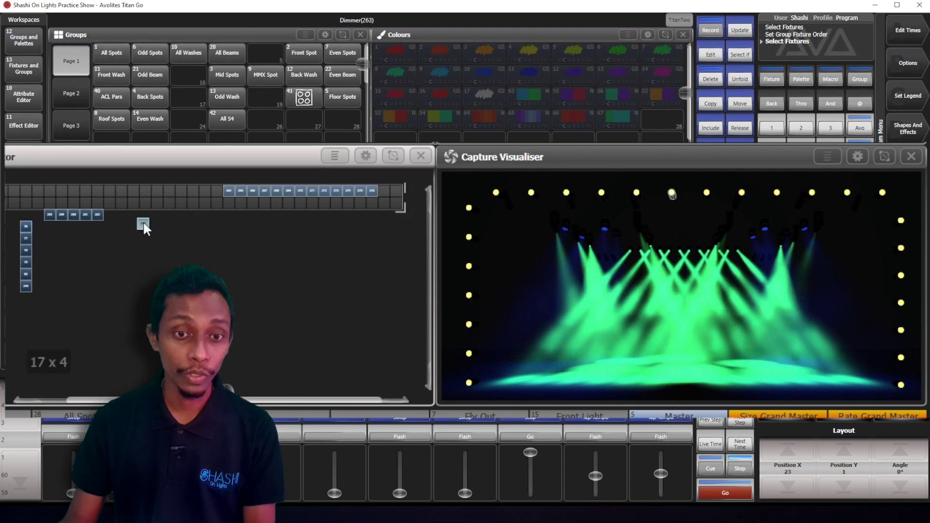
{"action": "left_click", "coordinate": [115, 216]}
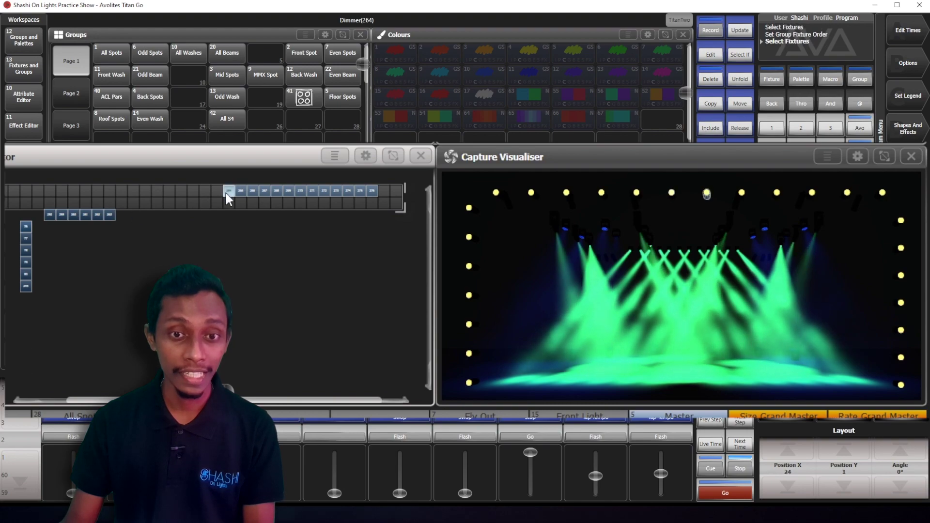
{"action": "left_click", "coordinate": [225, 191]}
{"action": "left_click", "coordinate": [122, 215]}
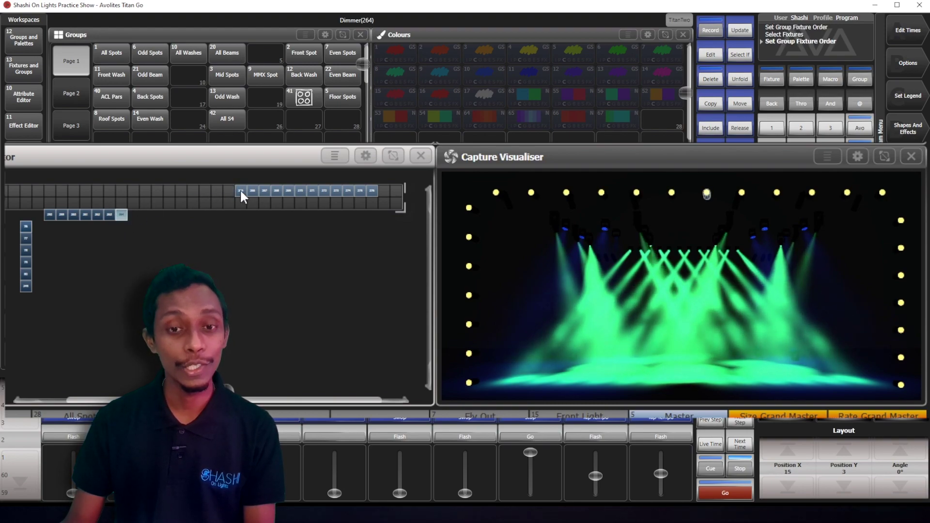
- Extend the horizontal row at Position Y 3 with dimmers 265 to 269, ending at Position X 20
{"action": "left_click", "coordinate": [240, 189]}
{"action": "left_click", "coordinate": [134, 216]}
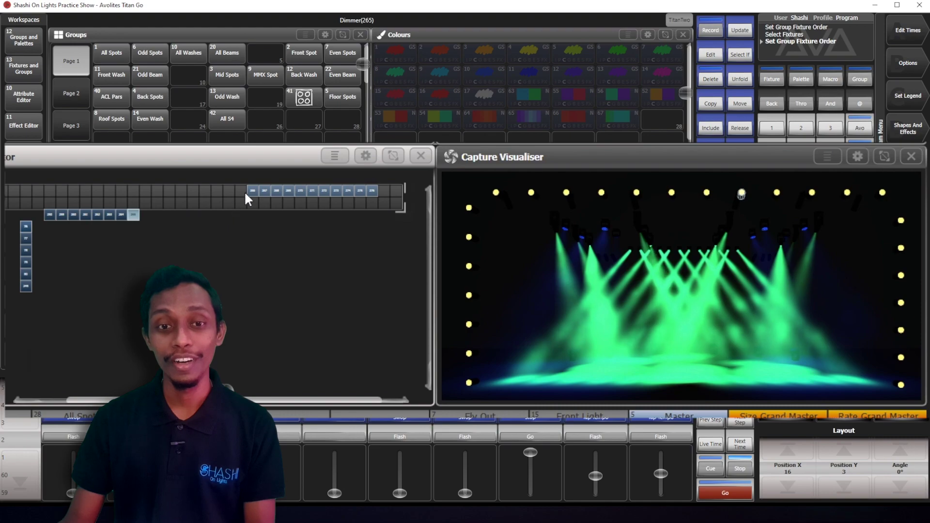
{"action": "left_click", "coordinate": [146, 219]}
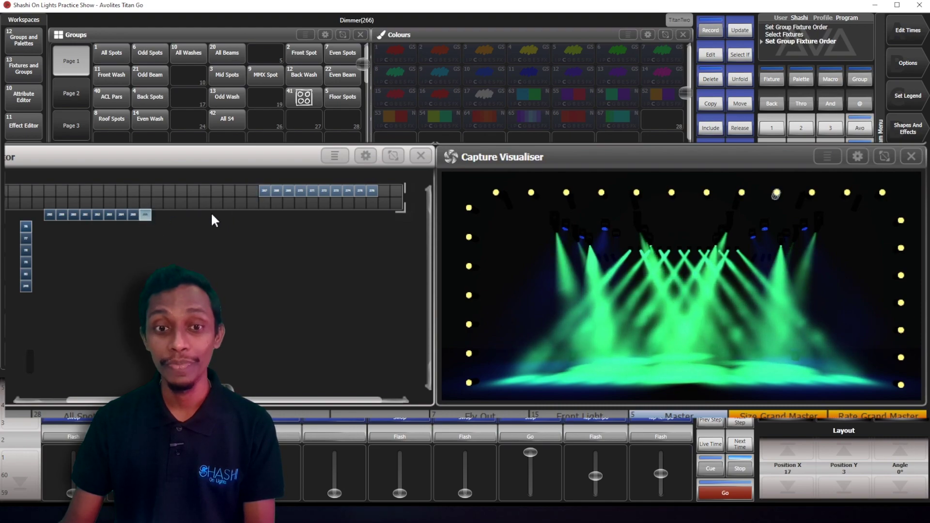
{"action": "left_click", "coordinate": [264, 190]}
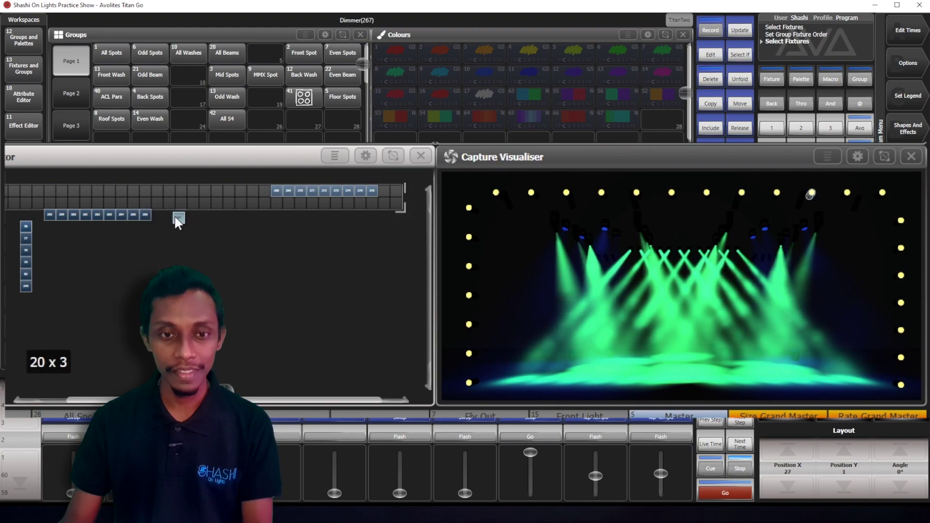
{"action": "left_click", "coordinate": [275, 191]}
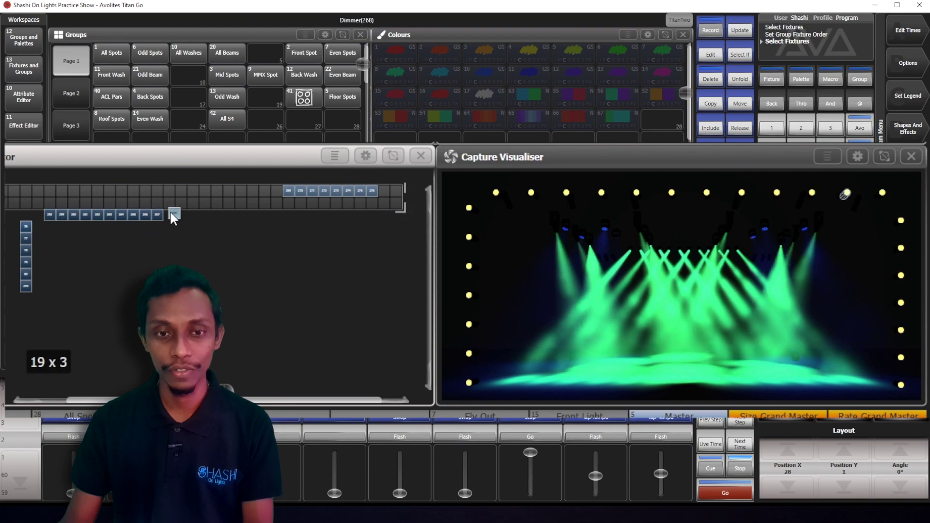
{"action": "left_click", "coordinate": [170, 212]}
{"action": "left_click", "coordinate": [288, 191]}
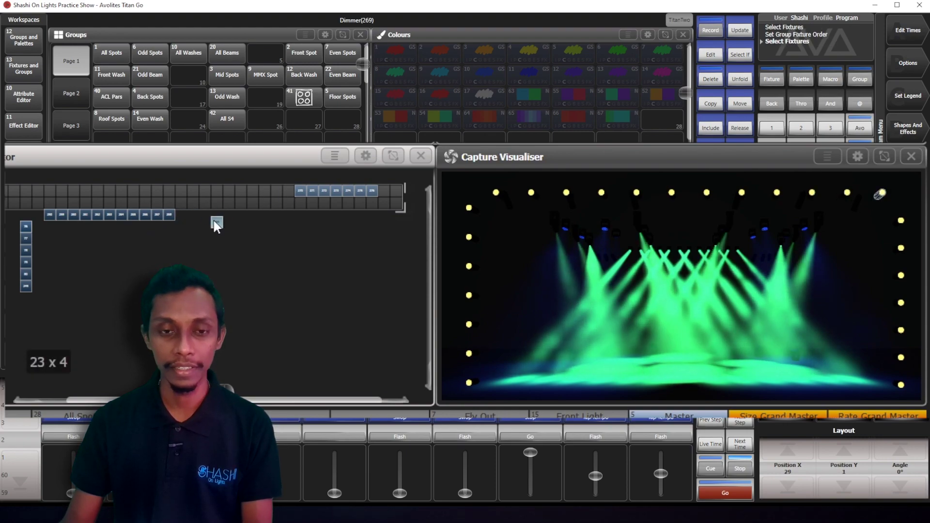
{"action": "left_click", "coordinate": [180, 219]}
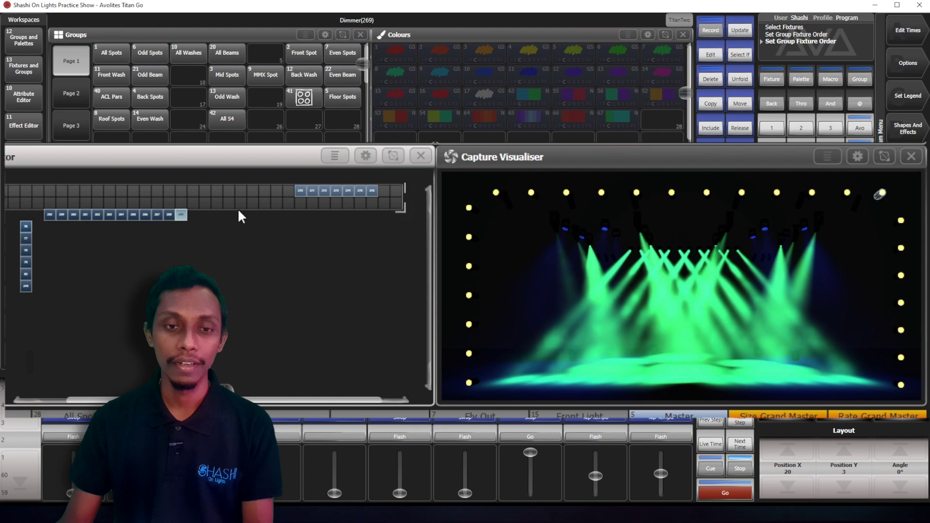
- Place dimmers 270 to 273 as a second vertical column at Position X 22, running down to Position Y 7
{"action": "left_click", "coordinate": [300, 192]}
{"action": "left_click", "coordinate": [315, 191]}
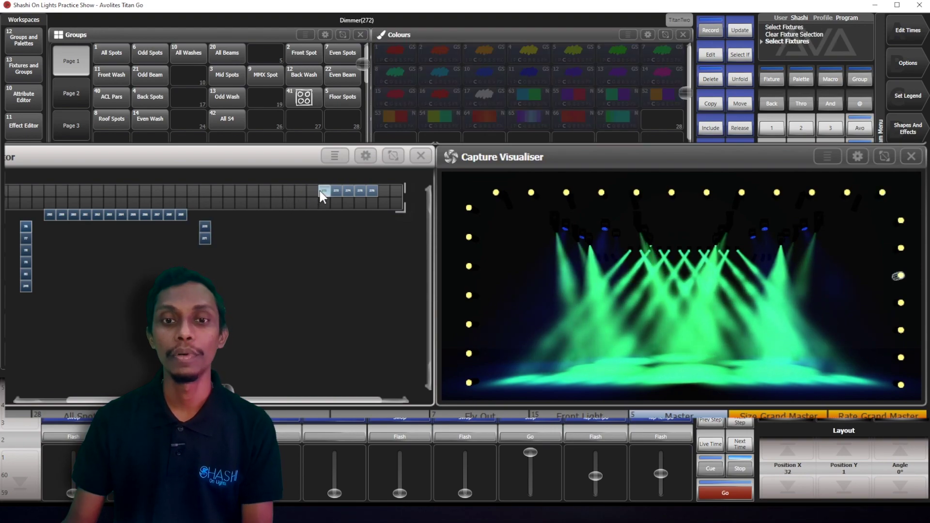
{"action": "left_click", "coordinate": [320, 191]}
{"action": "left_click", "coordinate": [197, 255]}
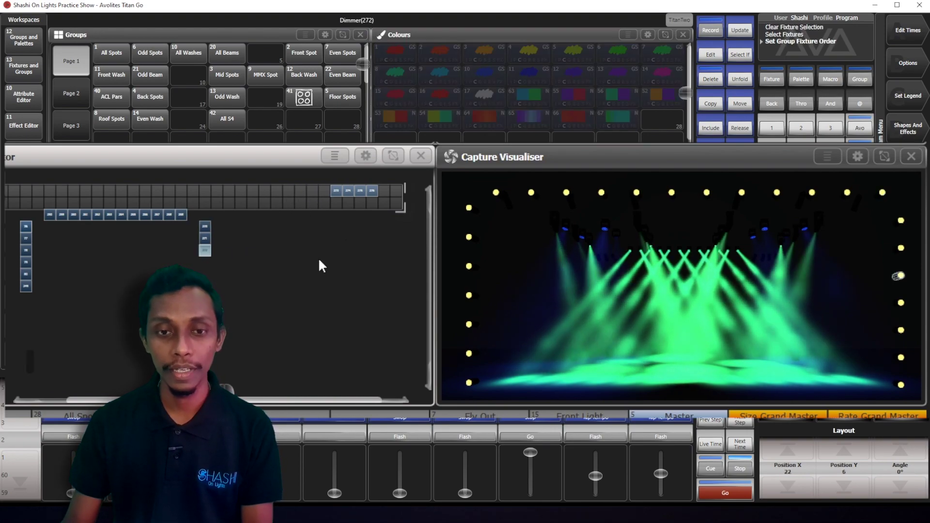
{"action": "left_click", "coordinate": [335, 191]}
{"action": "left_click", "coordinate": [211, 263]}
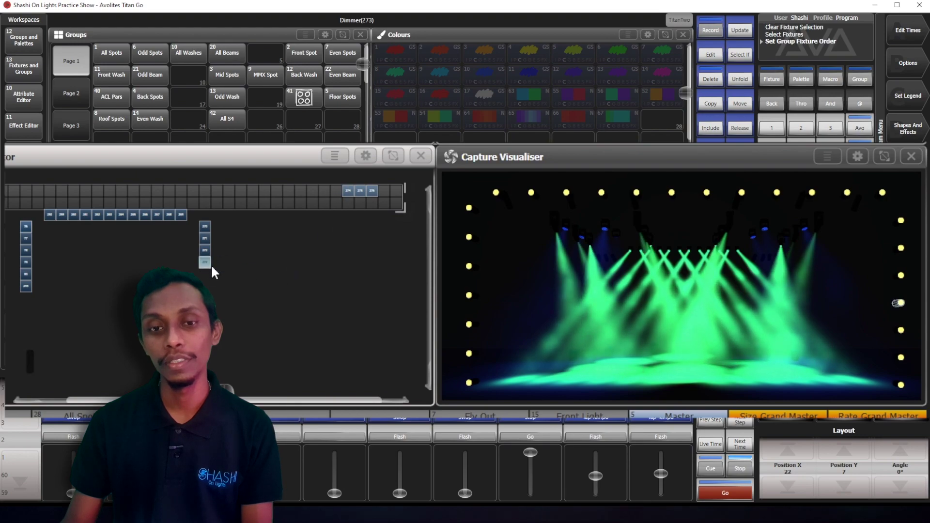
- Add dimmers 274 to 276 to the bottom of the second column and align the whole column at Position X 22
{"action": "left_click", "coordinate": [346, 190]}
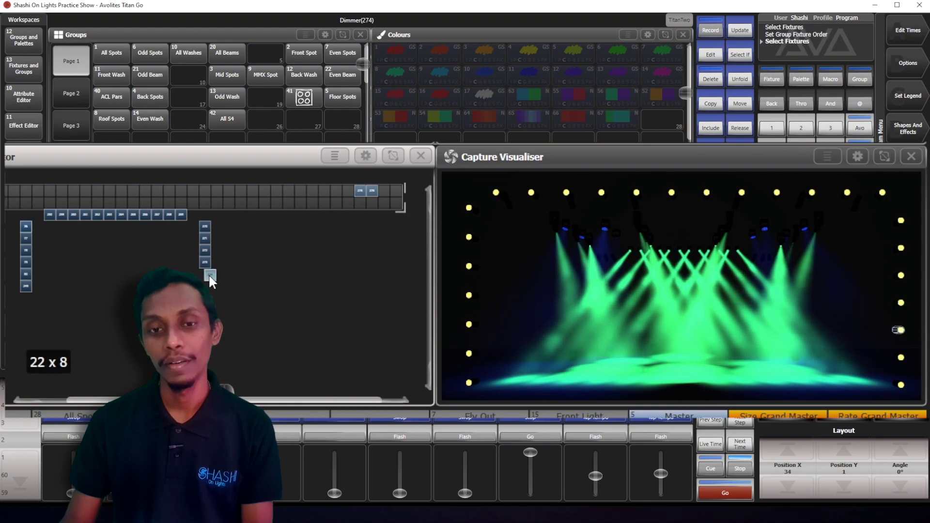
{"action": "left_click", "coordinate": [209, 274]}
{"action": "left_click", "coordinate": [358, 190]}
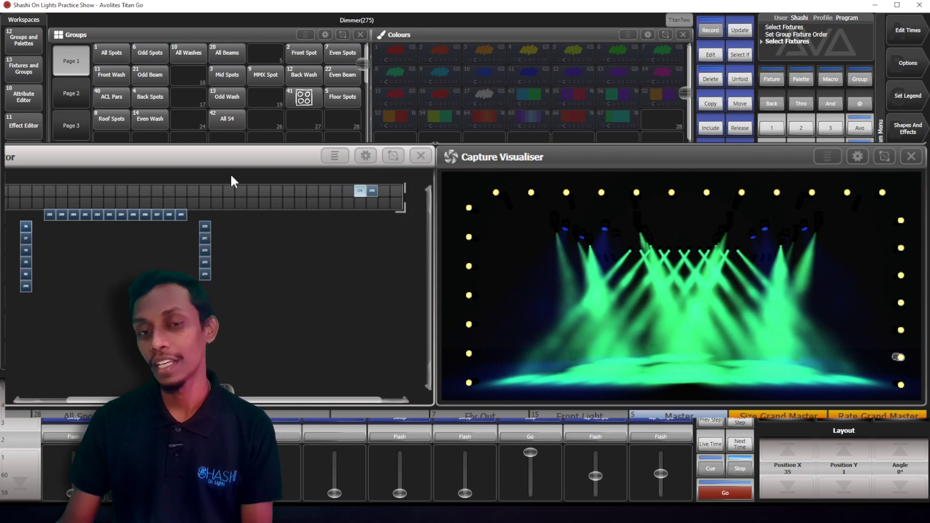
{"action": "left_click", "coordinate": [360, 190]}
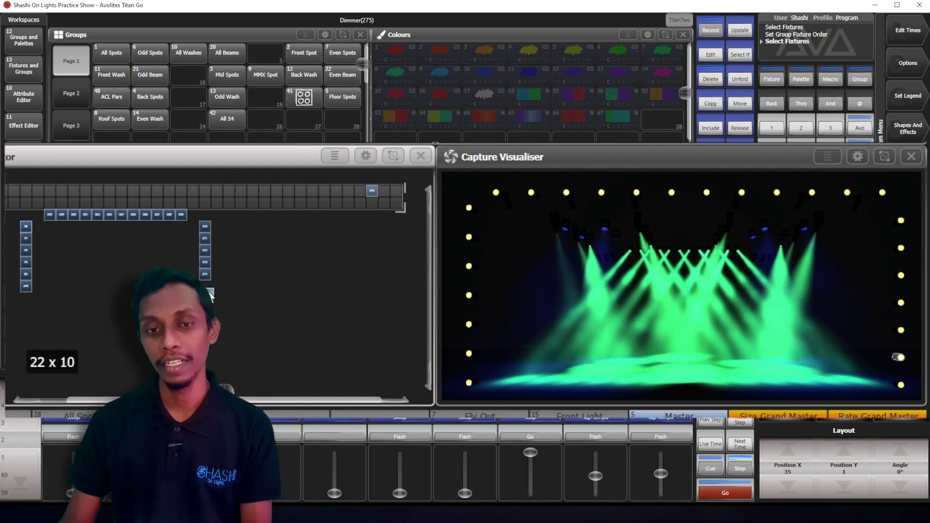
{"action": "left_click", "coordinate": [210, 292]}
{"action": "left_click", "coordinate": [372, 193]}
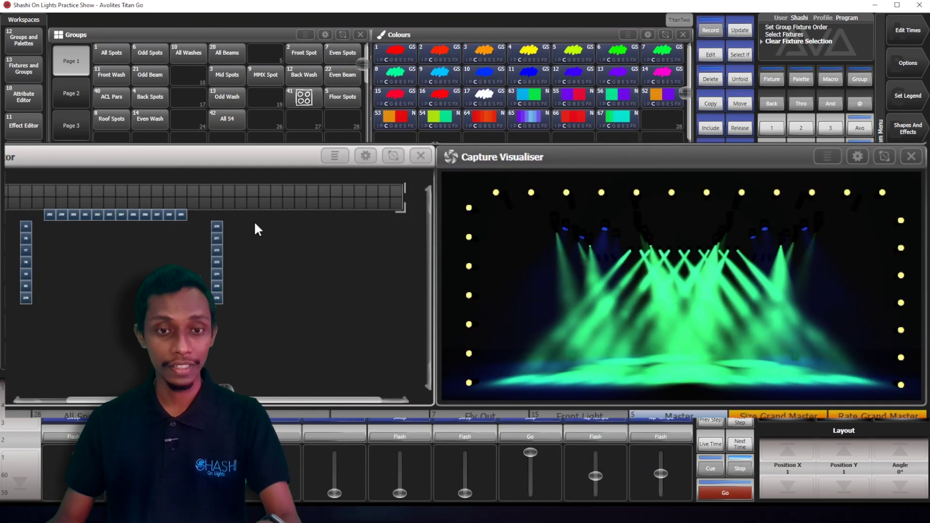
{"action": "left_click_drag", "start_coordinate": [216, 218], "coordinate": [218, 304]}
{"action": "left_click_drag", "start_coordinate": [216, 238], "coordinate": [205, 237]}
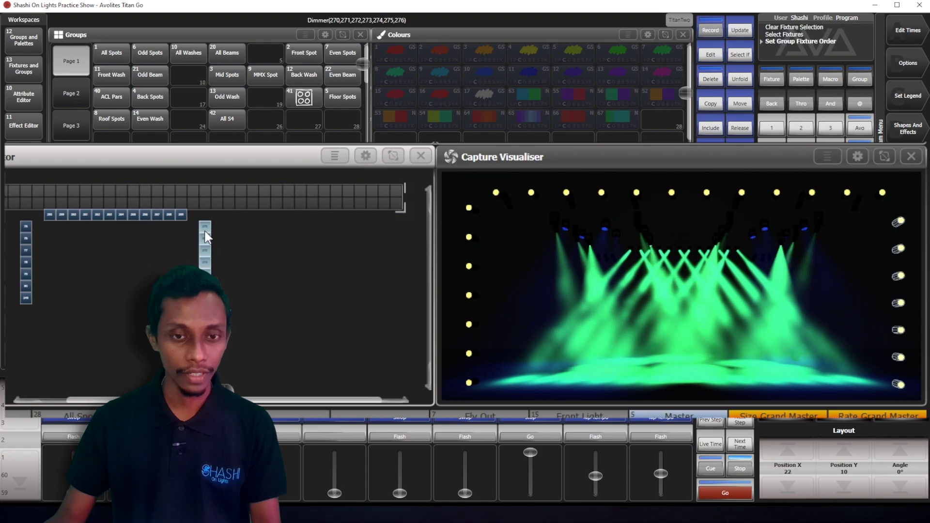
- Crop the layout grid to the arranged dimmers, close the layout editor and clear the programmer
{"action": "left_click", "coordinate": [335, 155]}
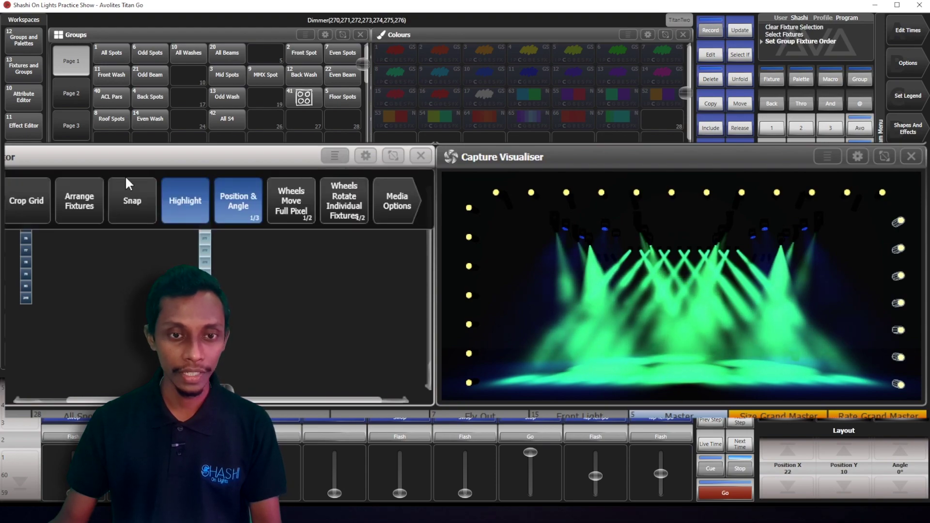
{"action": "left_click", "coordinate": [22, 199]}
{"action": "left_click", "coordinate": [345, 321]}
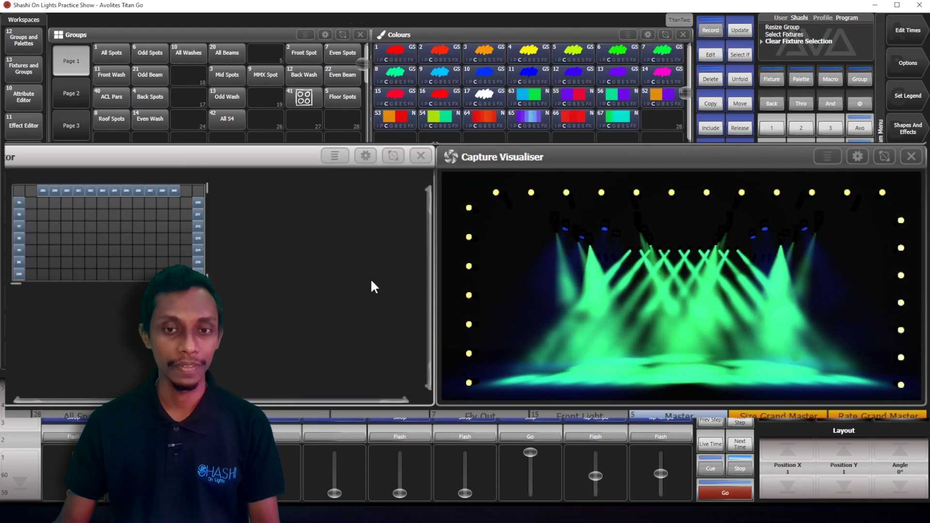
{"action": "left_click", "coordinate": [427, 154]}
{"action": "key", "text": "ctrl+c"}
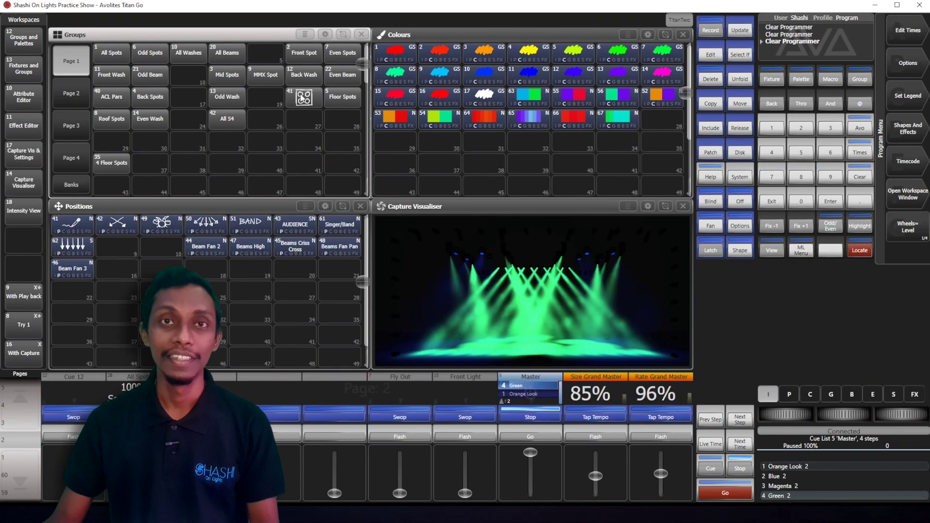
- Select and locate the dimmers of group 41 and create a pixel map effect for them
{"action": "left_click", "coordinate": [304, 97]}
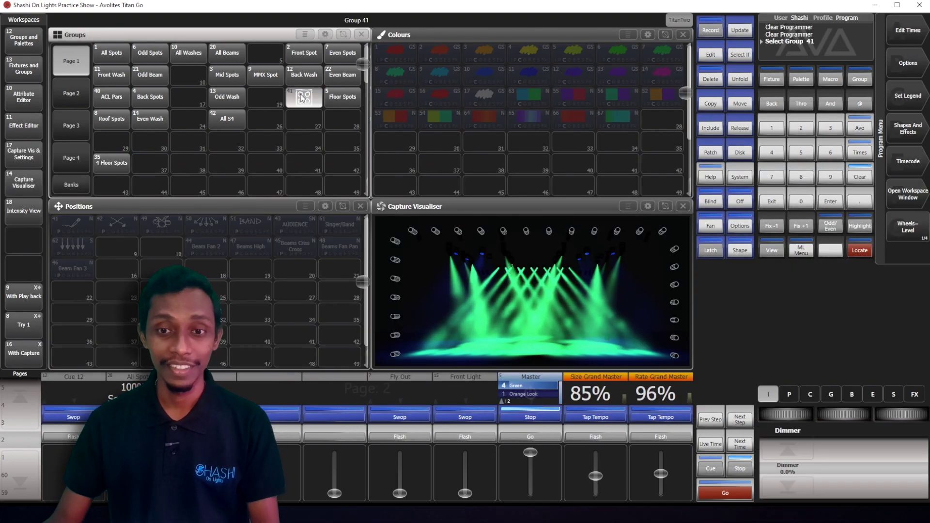
{"action": "left_click", "coordinate": [859, 250]}
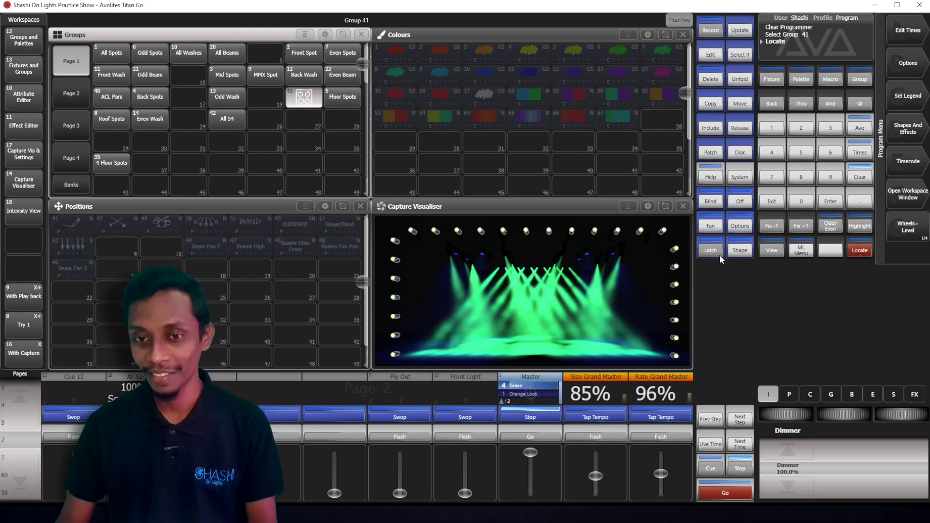
{"action": "left_click", "coordinate": [901, 132]}
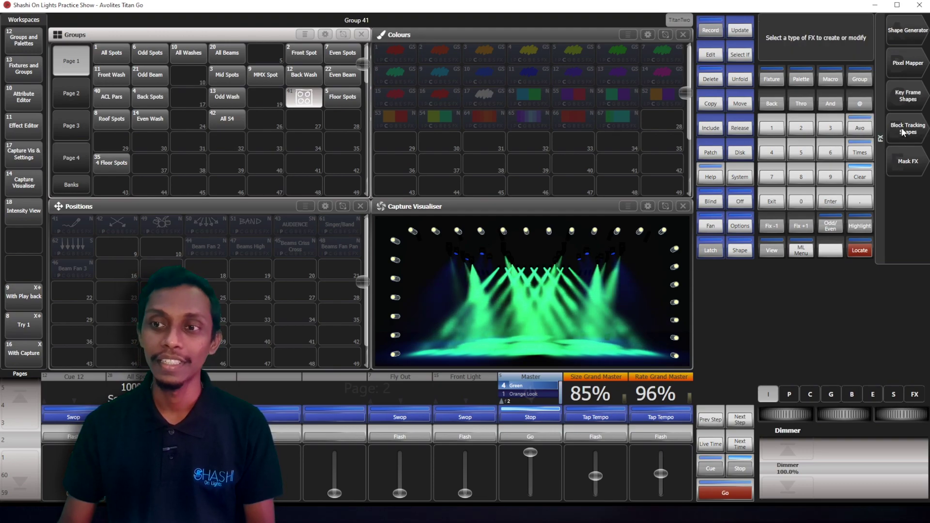
{"action": "left_click", "coordinate": [911, 74]}
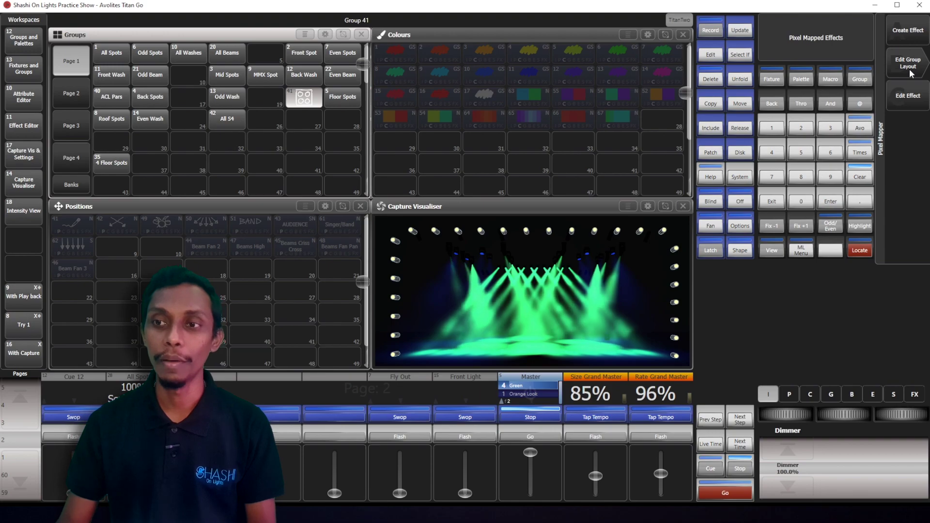
{"action": "left_click", "coordinate": [902, 30]}
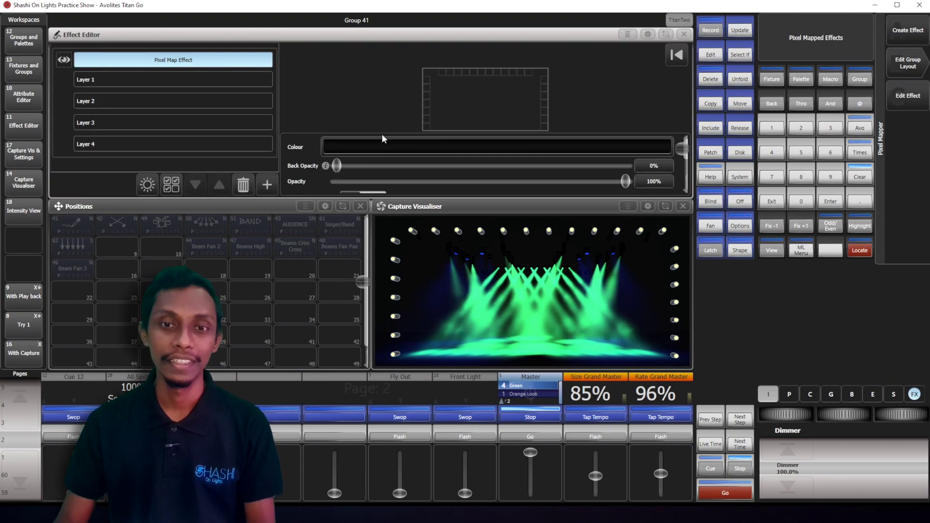
- Add a swirl element with 267% zoom to Layer 1 and give it a spin animation
{"action": "left_click", "coordinate": [268, 185]}
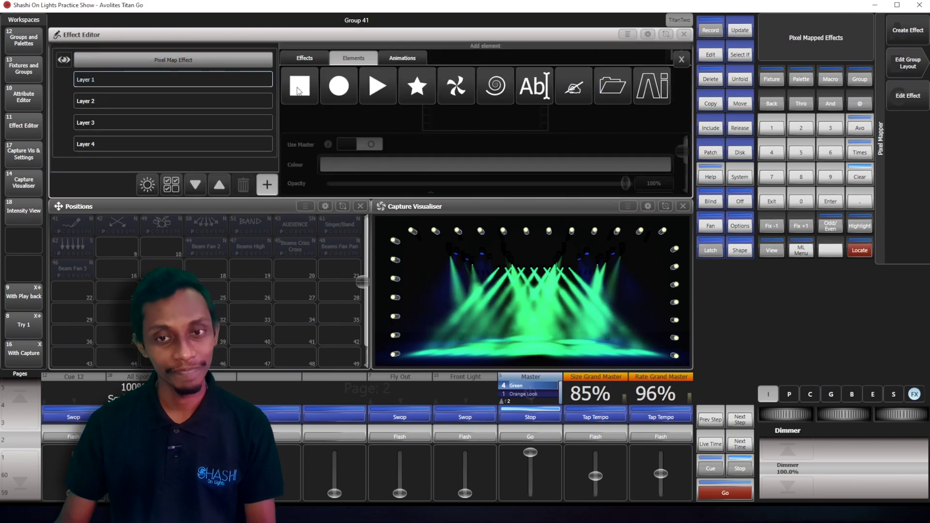
{"action": "left_click", "coordinate": [458, 88]}
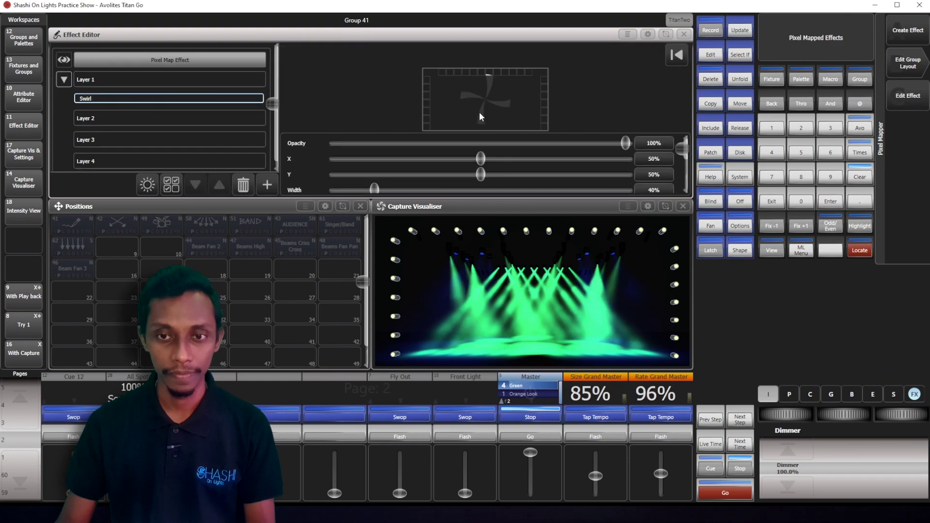
{"action": "scroll", "coordinate": [455, 153], "scroll_direction": "down", "scroll_amount": 3}
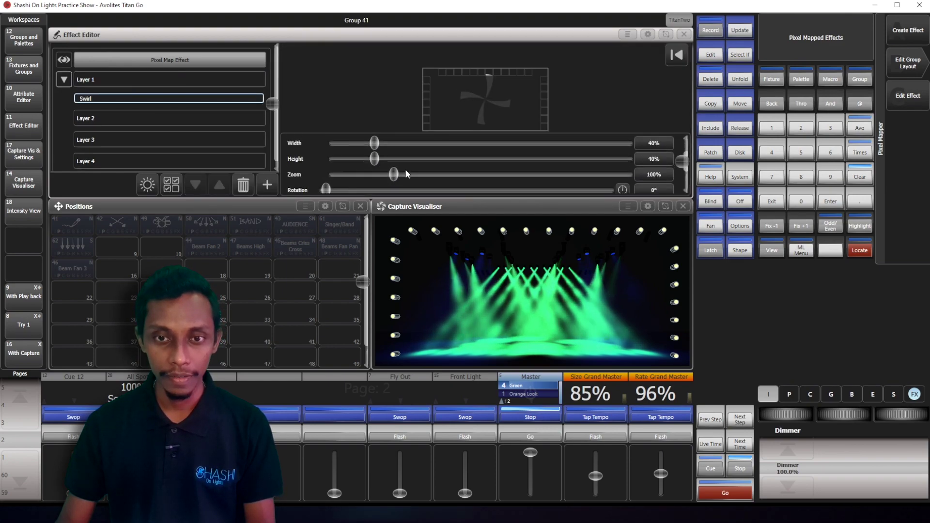
{"action": "left_click_drag", "start_coordinate": [406, 178], "coordinate": [490, 182]}
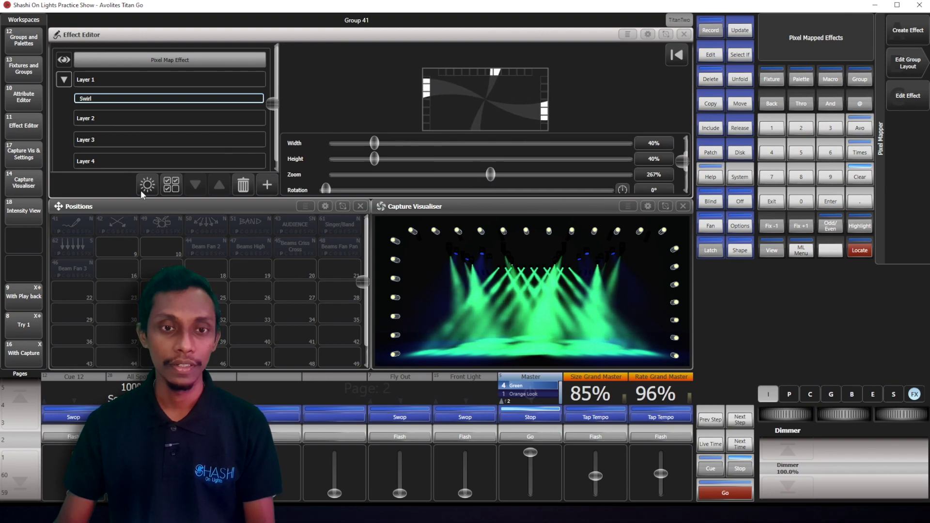
{"action": "left_click", "coordinate": [266, 184]}
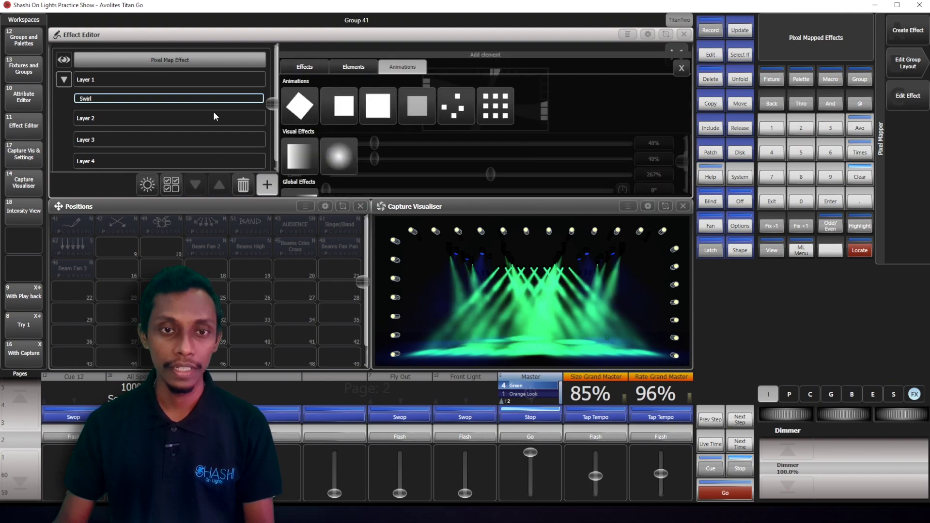
{"action": "left_click", "coordinate": [303, 94]}
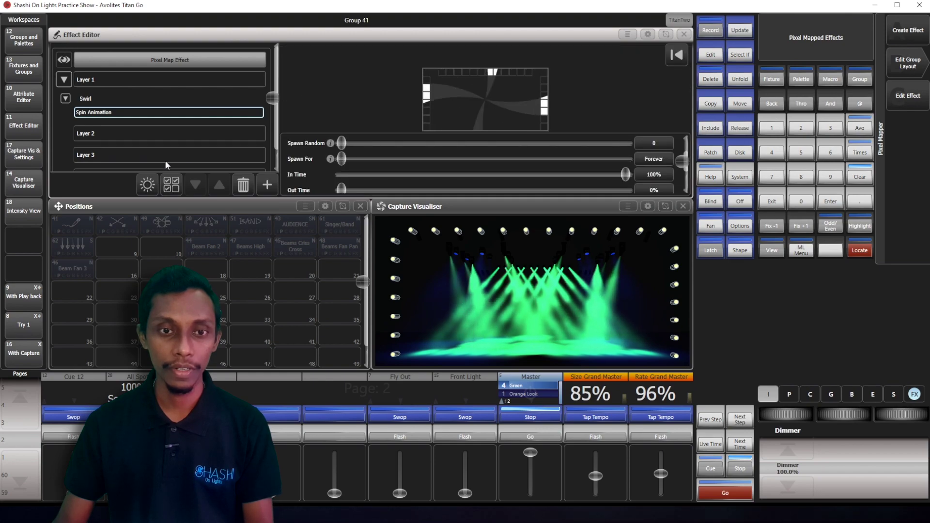
- Change the colour of Layer 1 to red
{"action": "left_click", "coordinate": [182, 82]}
{"action": "scroll", "coordinate": [373, 159], "scroll_direction": "up", "scroll_amount": 2}
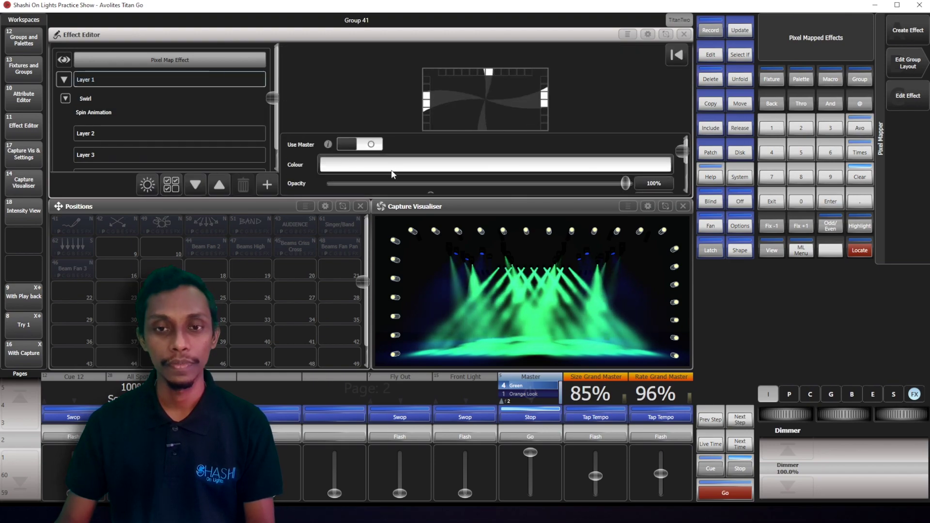
{"action": "left_click", "coordinate": [504, 165]}
{"action": "left_click", "coordinate": [611, 169]}
{"action": "left_click", "coordinate": [616, 89]}
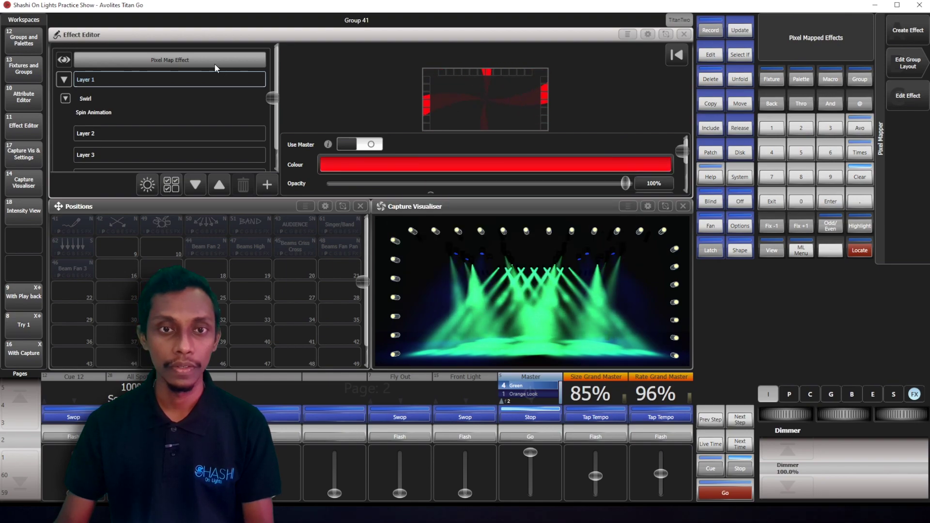
- Set the pixel map effect's back opacity to 100% and the colour of Layer 1 to white
{"action": "left_click", "coordinate": [170, 59]}
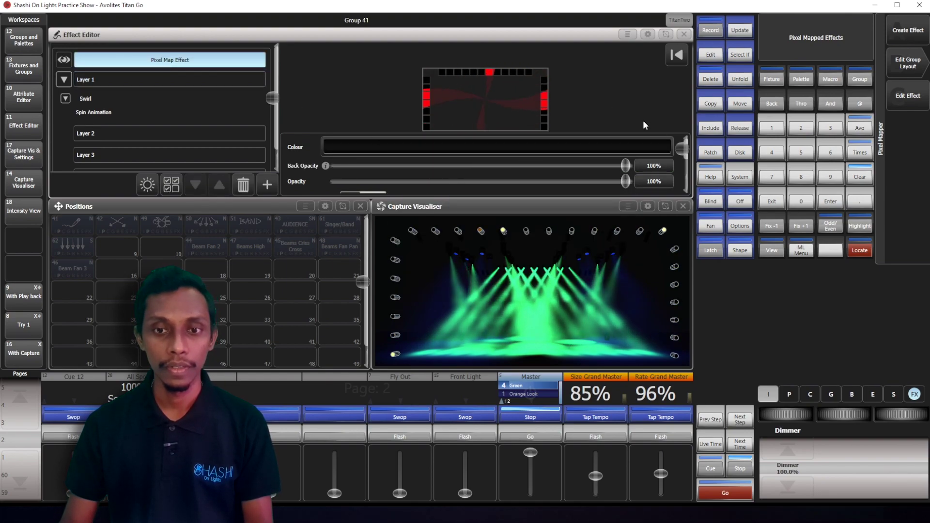
{"action": "left_click", "coordinate": [206, 75]}
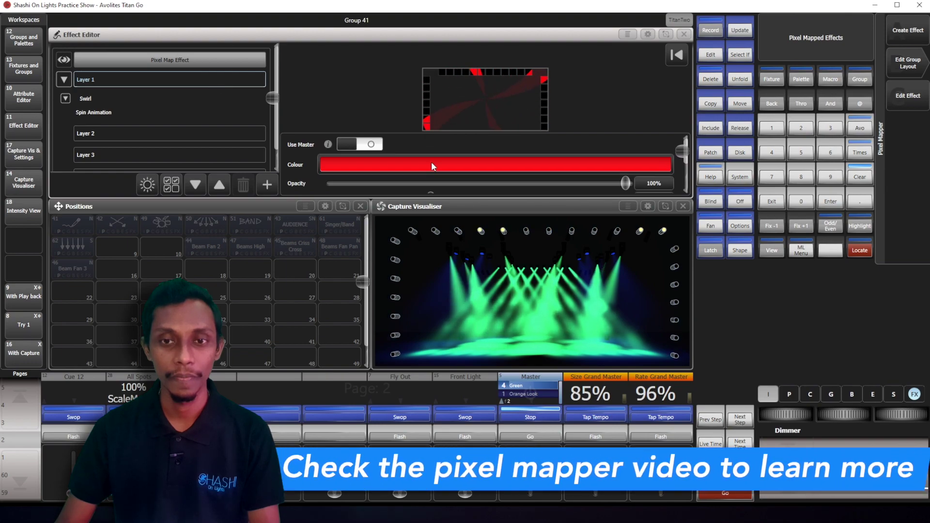
{"action": "left_click", "coordinate": [431, 161]}
{"action": "left_click", "coordinate": [433, 304]}
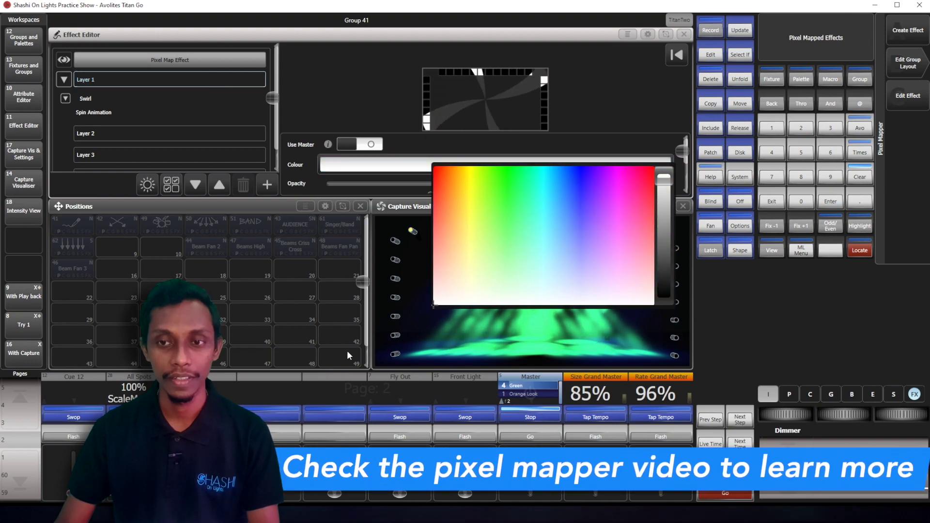
{"action": "left_click", "coordinate": [328, 96]}
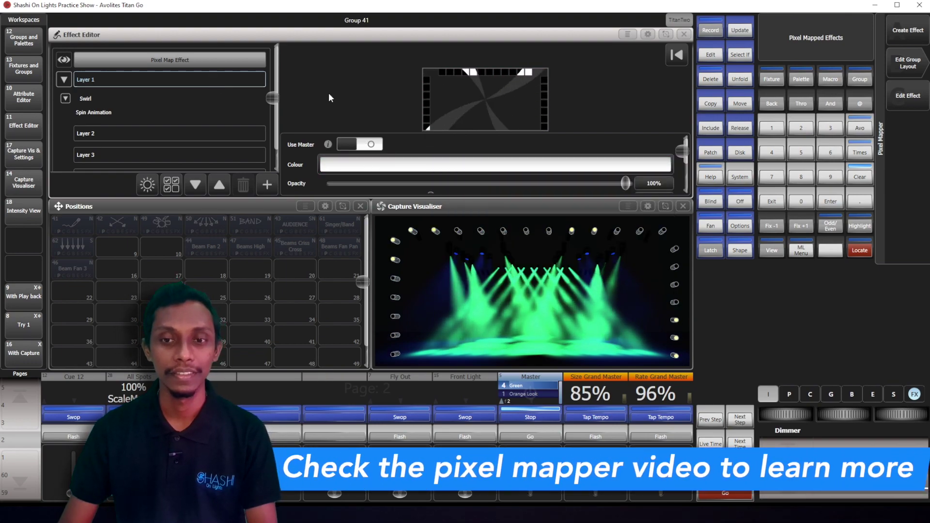
- Slow the swirl's spin animation to a speed of 0.2
{"action": "left_click", "coordinate": [167, 97]}
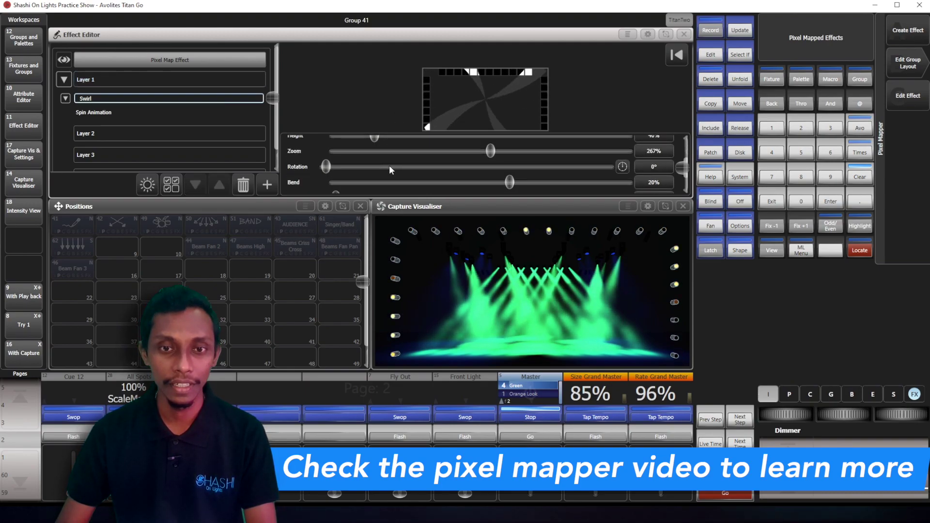
{"action": "left_click", "coordinate": [111, 112]}
{"action": "left_click_drag", "start_coordinate": [374, 144], "coordinate": [350, 148]}
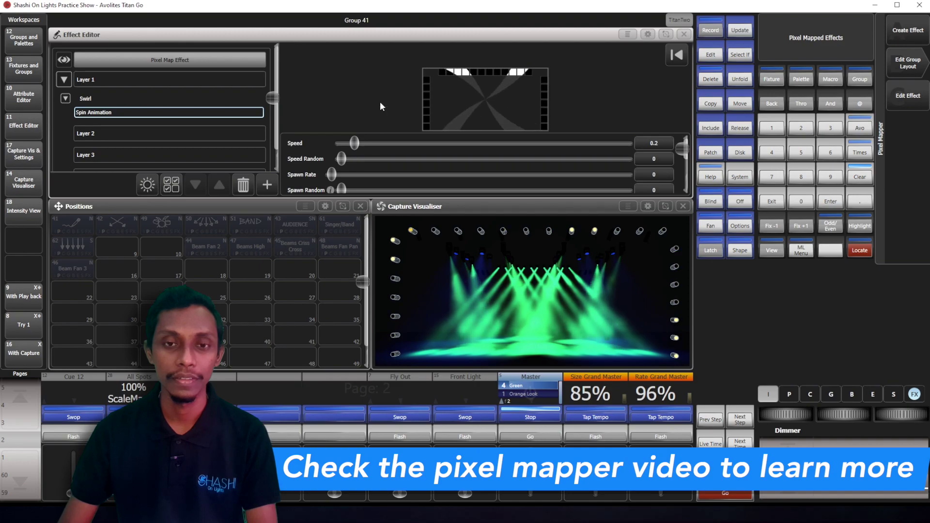
- Set the swirl's points to 8 and its thickness to 85%
{"action": "left_click", "coordinate": [89, 100]}
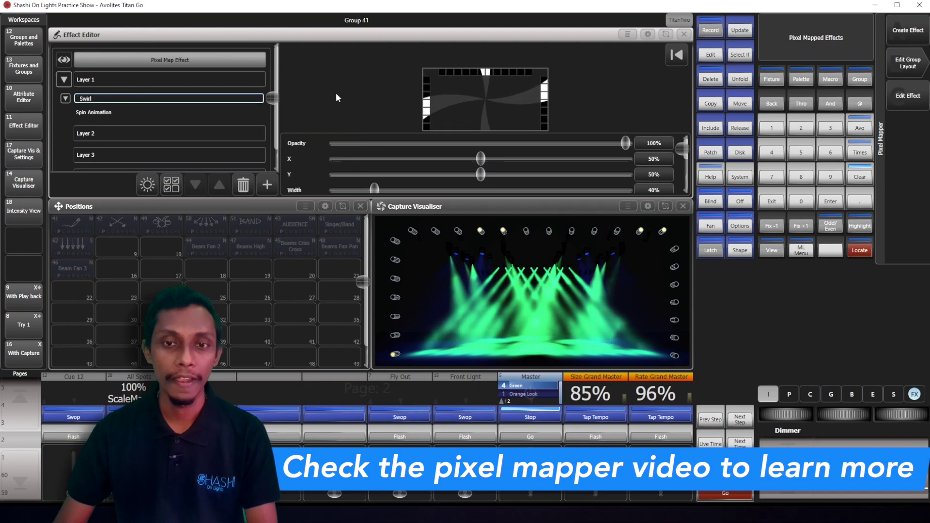
{"action": "scroll", "coordinate": [383, 141], "scroll_direction": "down", "scroll_amount": 3}
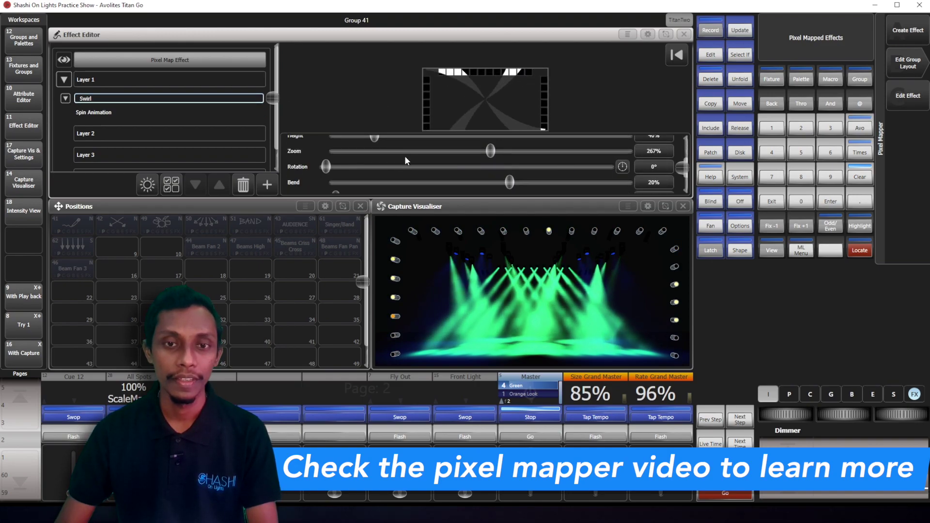
{"action": "scroll", "coordinate": [405, 159], "scroll_direction": "down", "scroll_amount": 2}
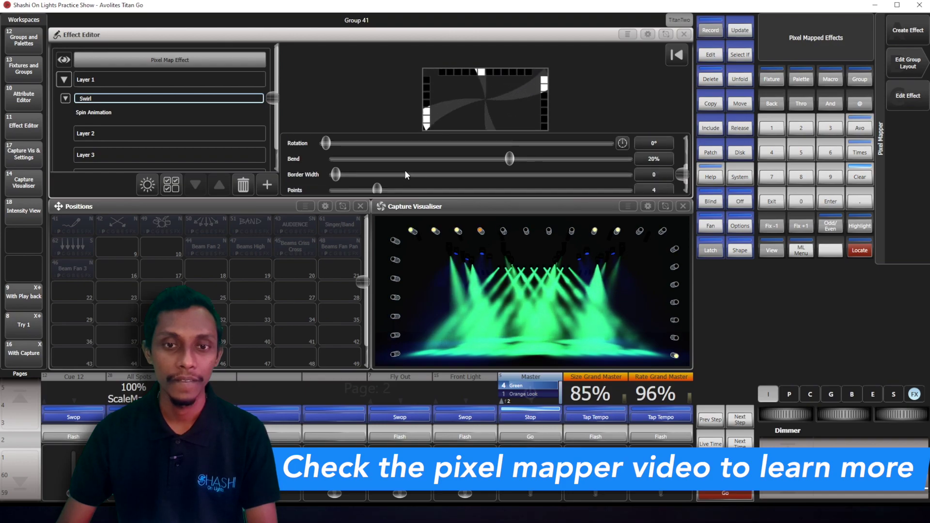
{"action": "scroll", "coordinate": [404, 170], "scroll_direction": "down", "scroll_amount": 1}
{"action": "left_click_drag", "start_coordinate": [381, 169], "coordinate": [341, 165]}
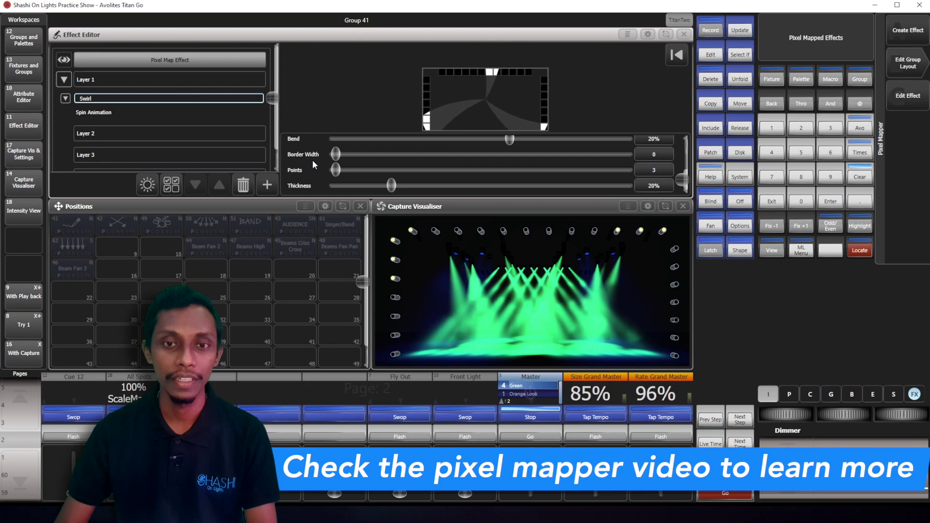
{"action": "left_click_drag", "start_coordinate": [338, 169], "coordinate": [546, 175]}
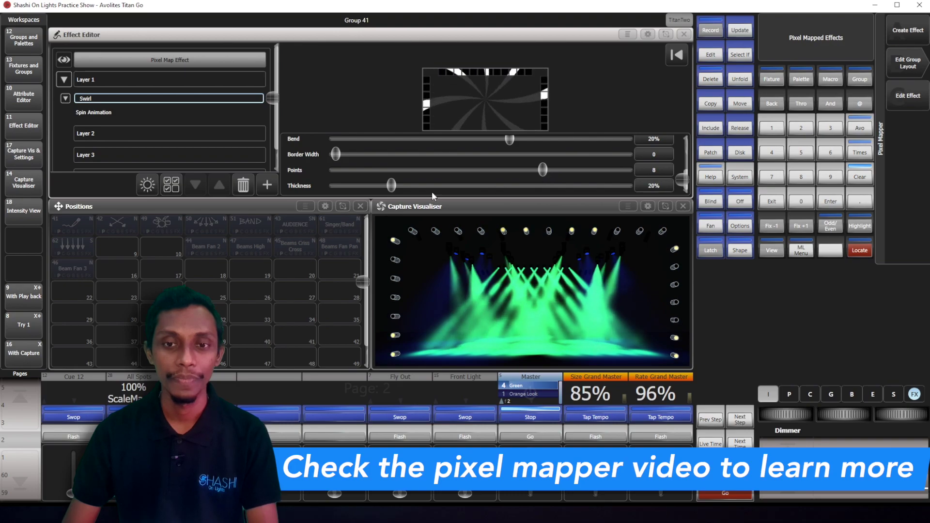
{"action": "left_click_drag", "start_coordinate": [446, 185], "coordinate": [390, 186]}
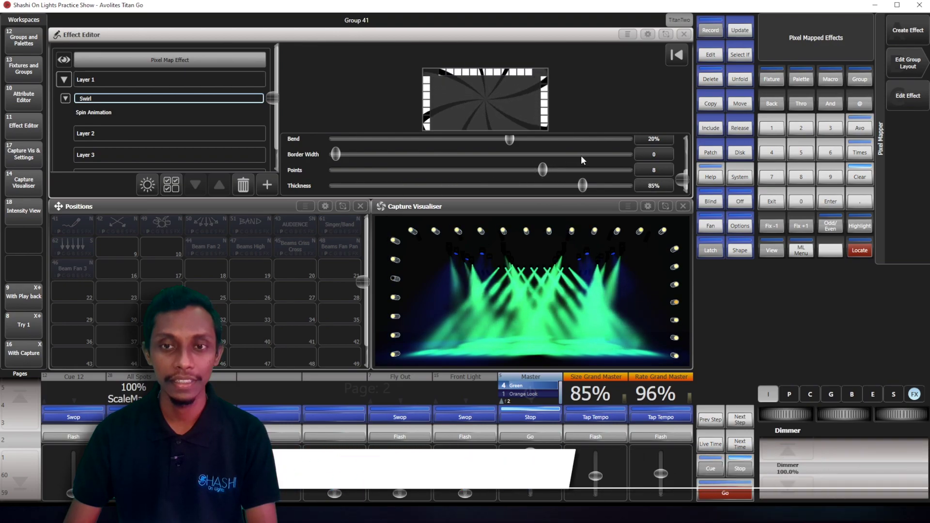